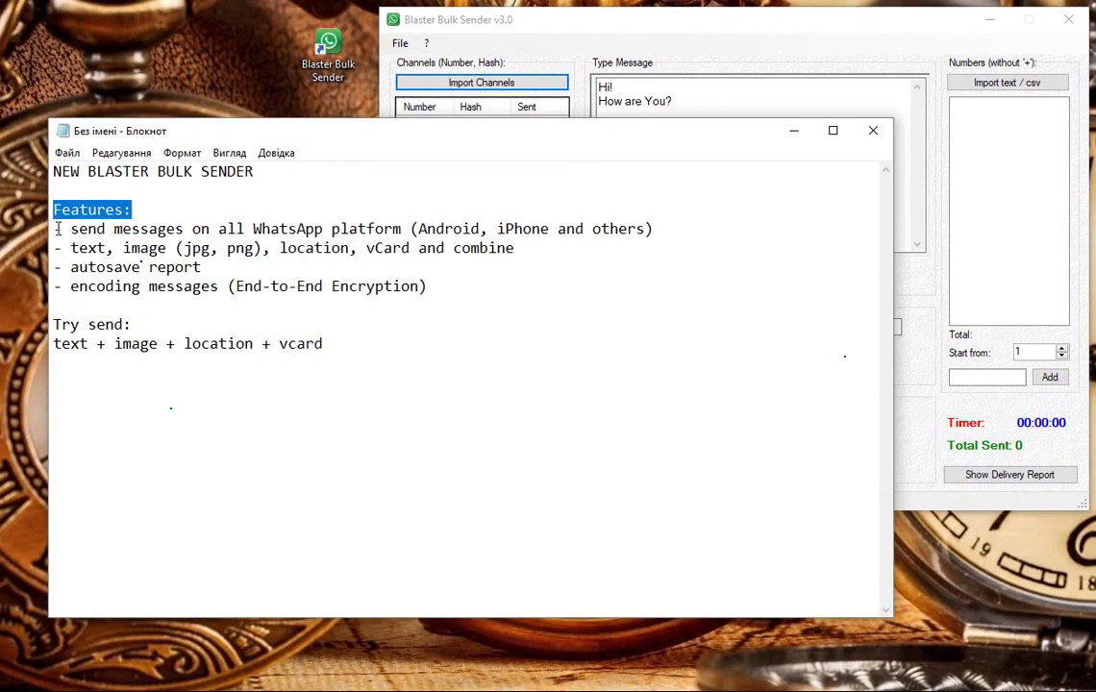
# Step: Highlight the WhatsApp platforms, message types, autosave report and encoding feature lines in the notes
pyautogui.moveTo(58, 229); pyautogui.dragTo(663, 228)
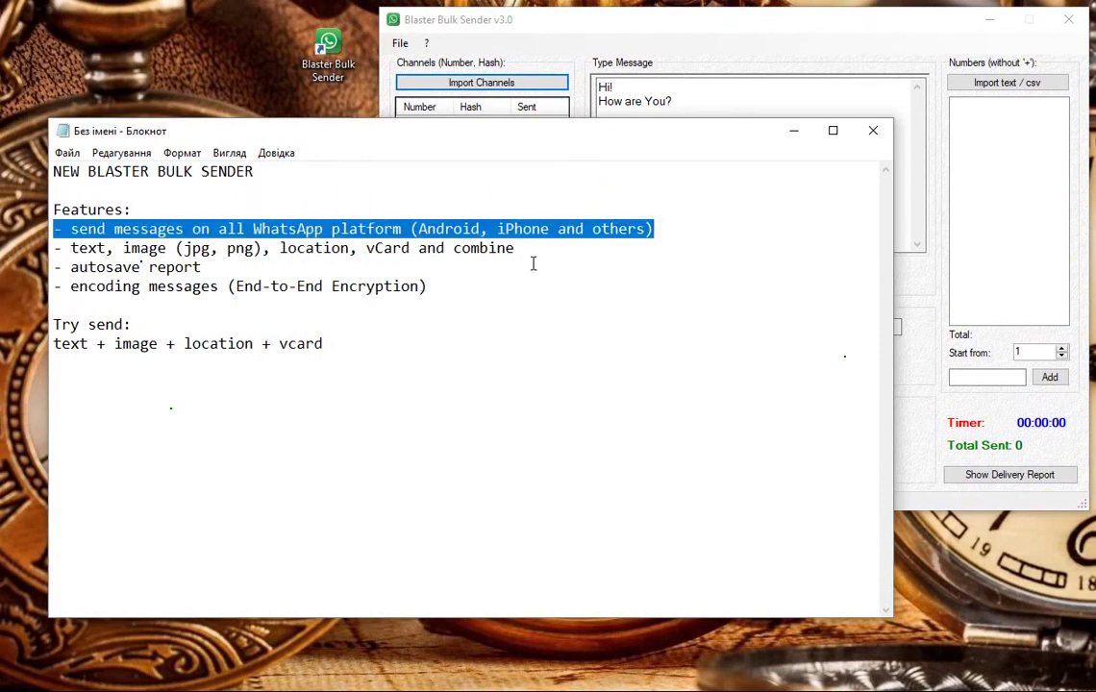
pyautogui.moveTo(526, 250); pyautogui.dragTo(53, 248)
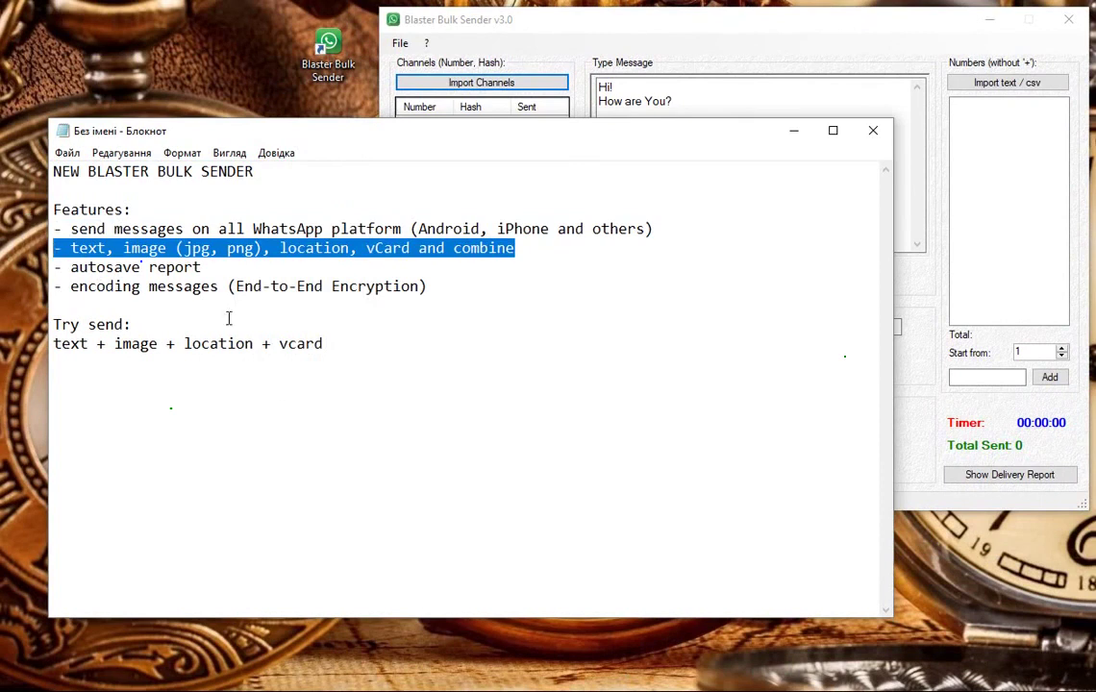
pyautogui.moveTo(202, 267); pyautogui.dragTo(53, 268)
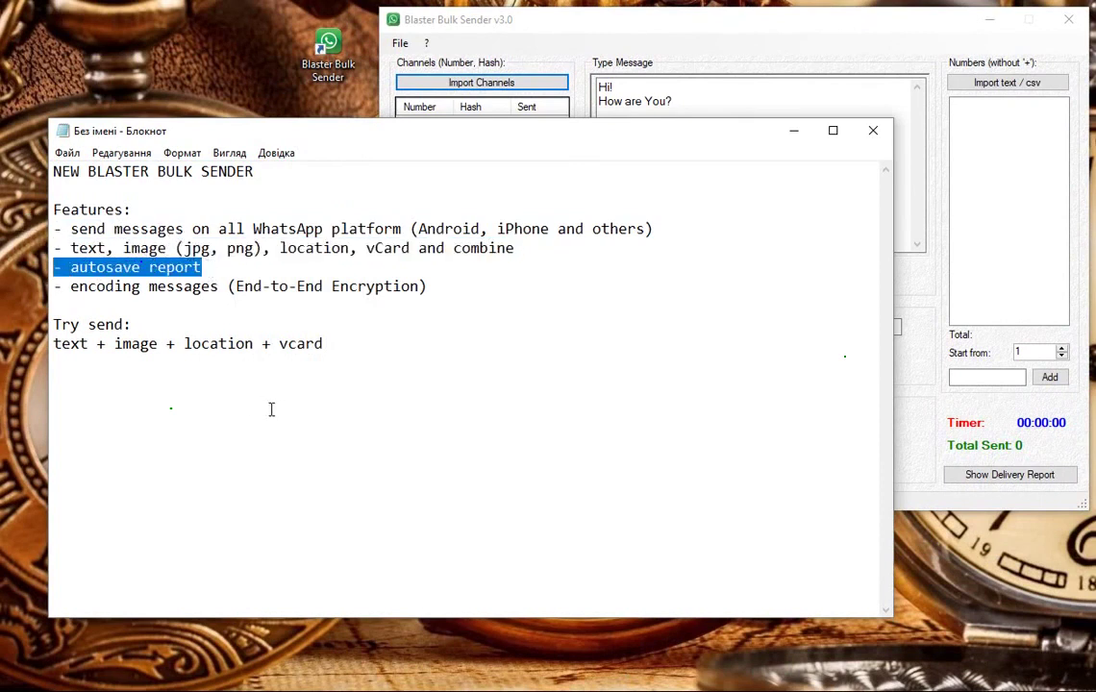
pyautogui.moveTo(426, 285); pyautogui.dragTo(48, 293)
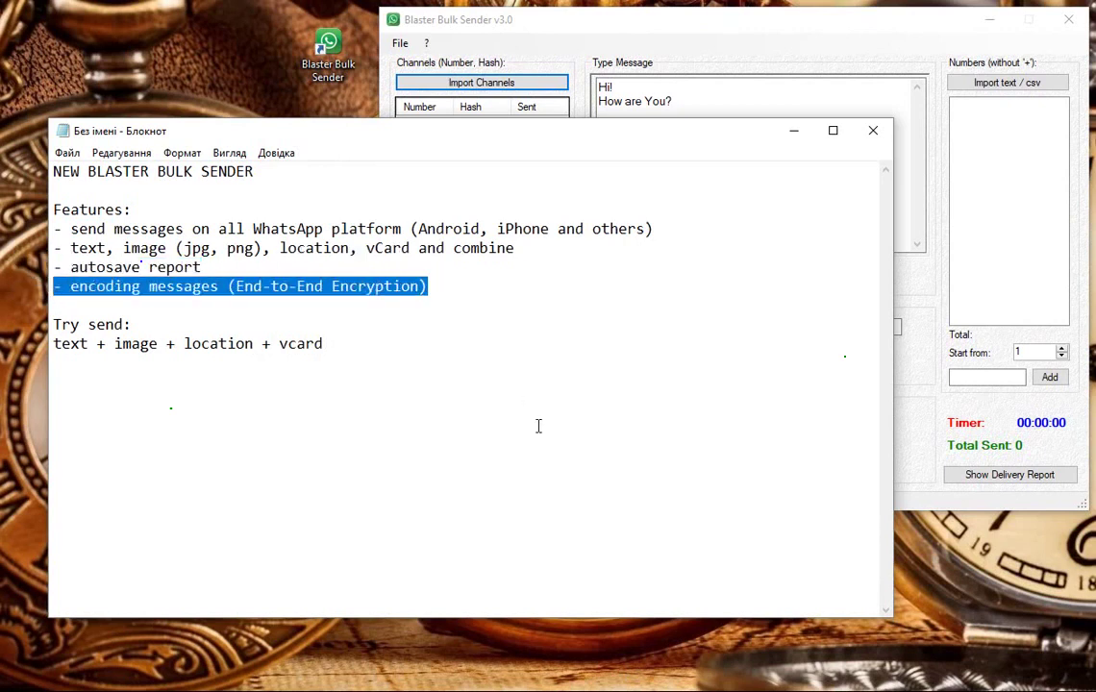
# Step: Mark the end of the encoding line, then highlight the 'Try send:' and text + image + location + vcard lines
pyautogui.click(460, 288)
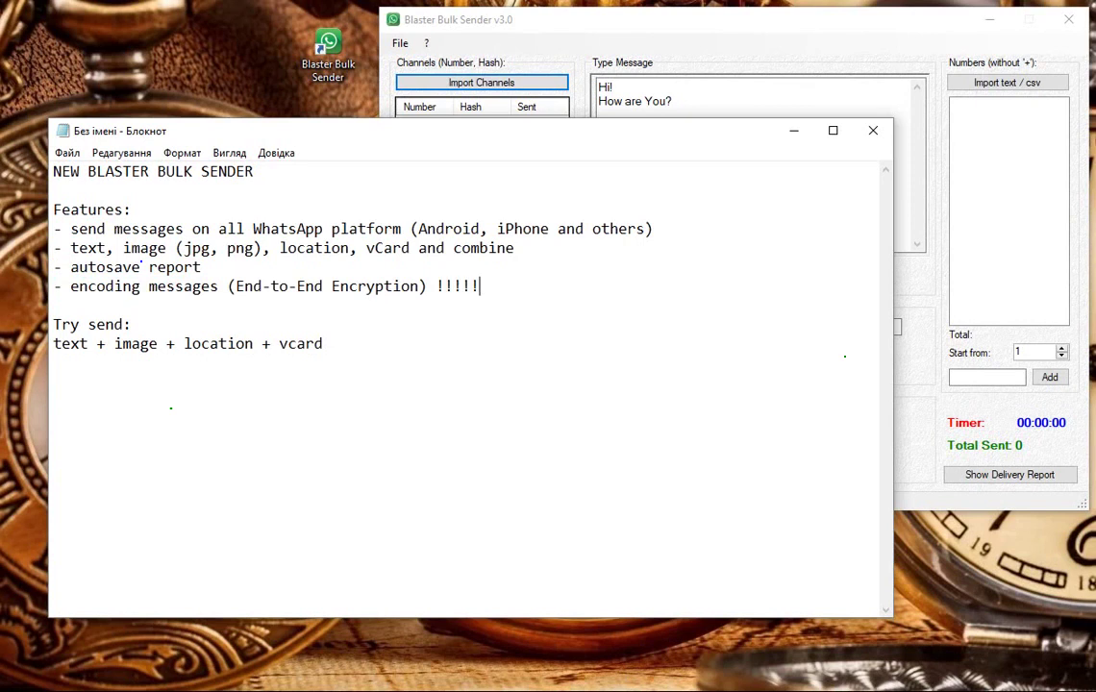
pyautogui.moveTo(429, 287); pyautogui.dragTo(48, 286)
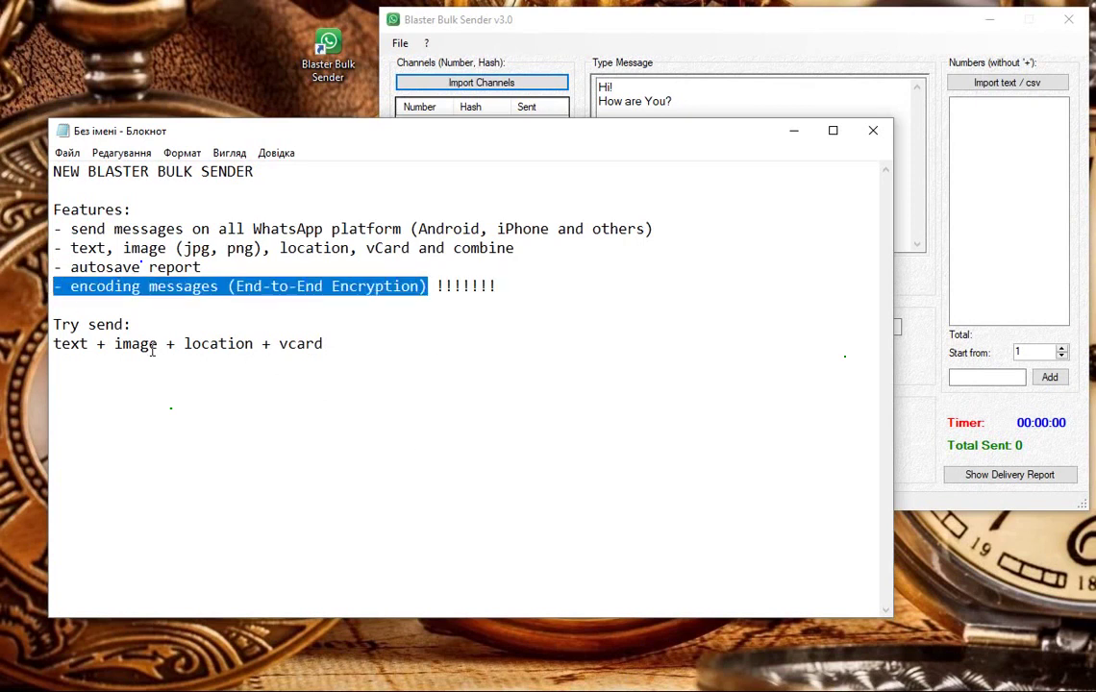
pyautogui.moveTo(189, 328); pyautogui.dragTo(171, 341)
pyautogui.moveTo(54, 343); pyautogui.dragTo(323, 343)
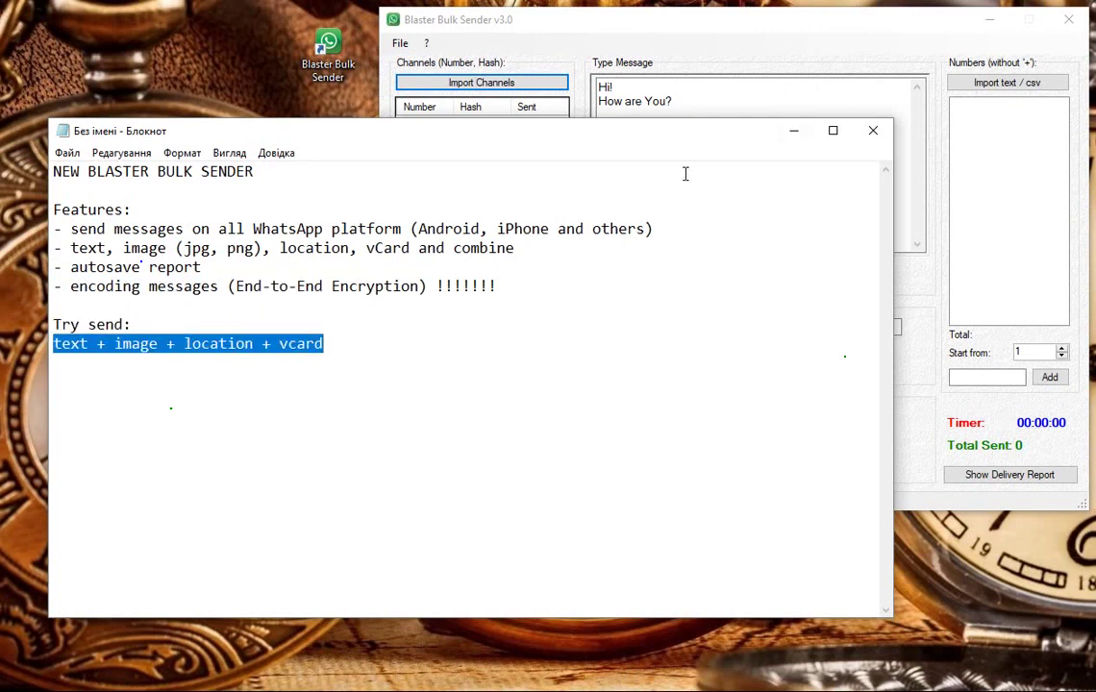
# Step: Import the three channels from rus.txt into the bulk sender and widen the Number column
pyautogui.click(795, 131)
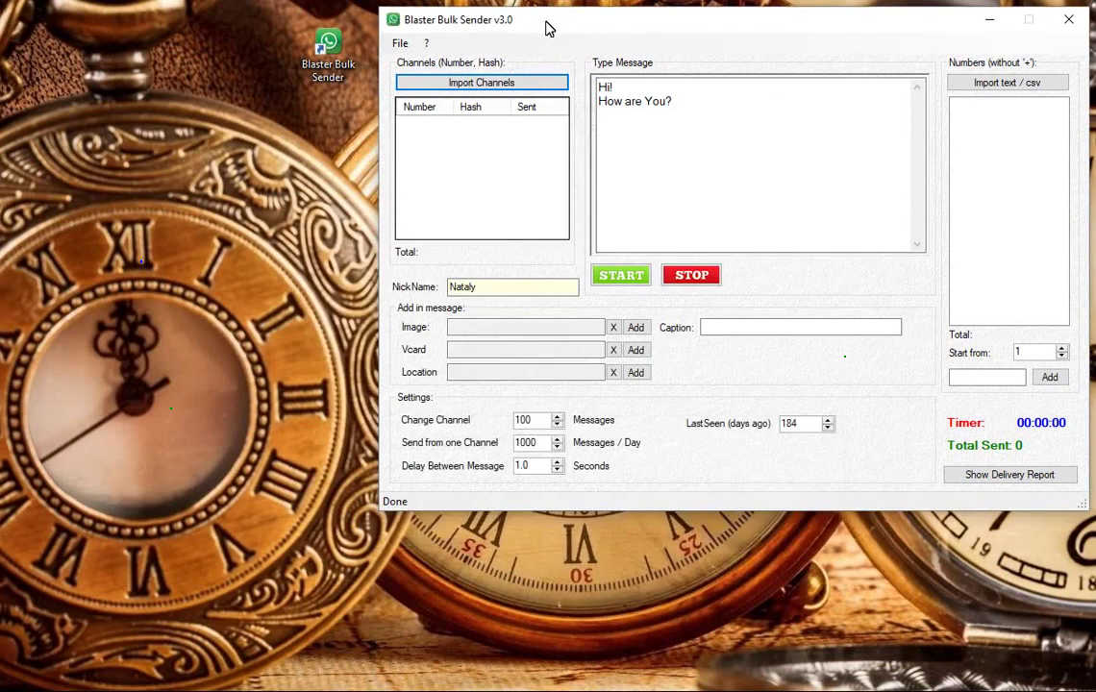
pyautogui.moveTo(548, 29); pyautogui.dragTo(473, 70)
pyautogui.click(423, 123)
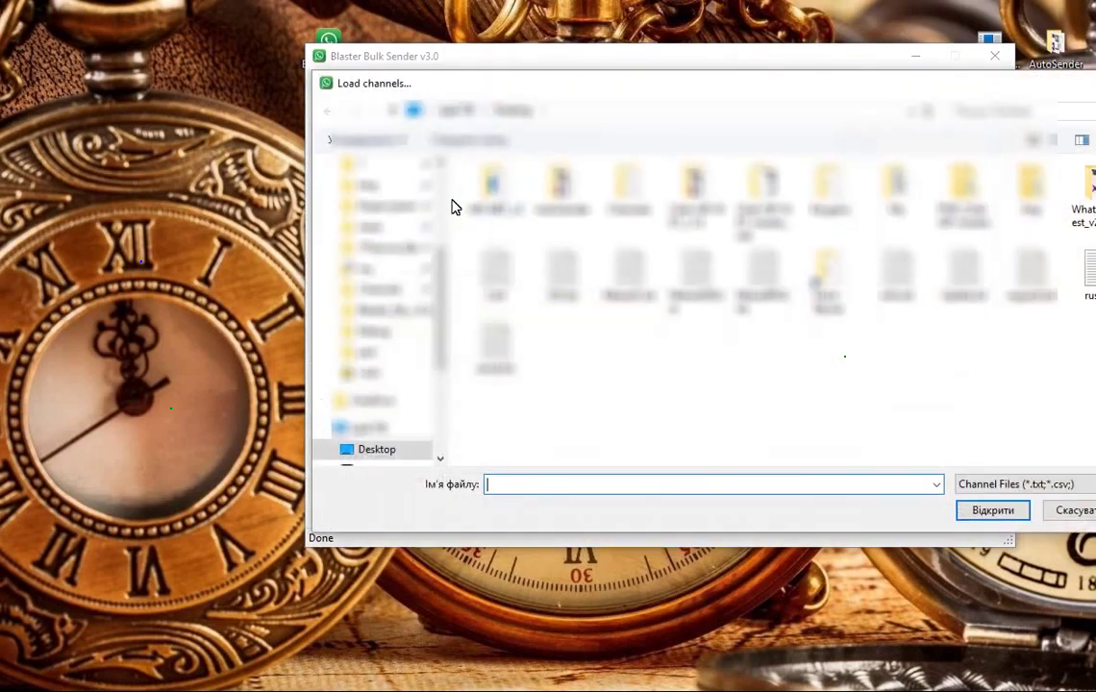
pyautogui.click(1081, 274)
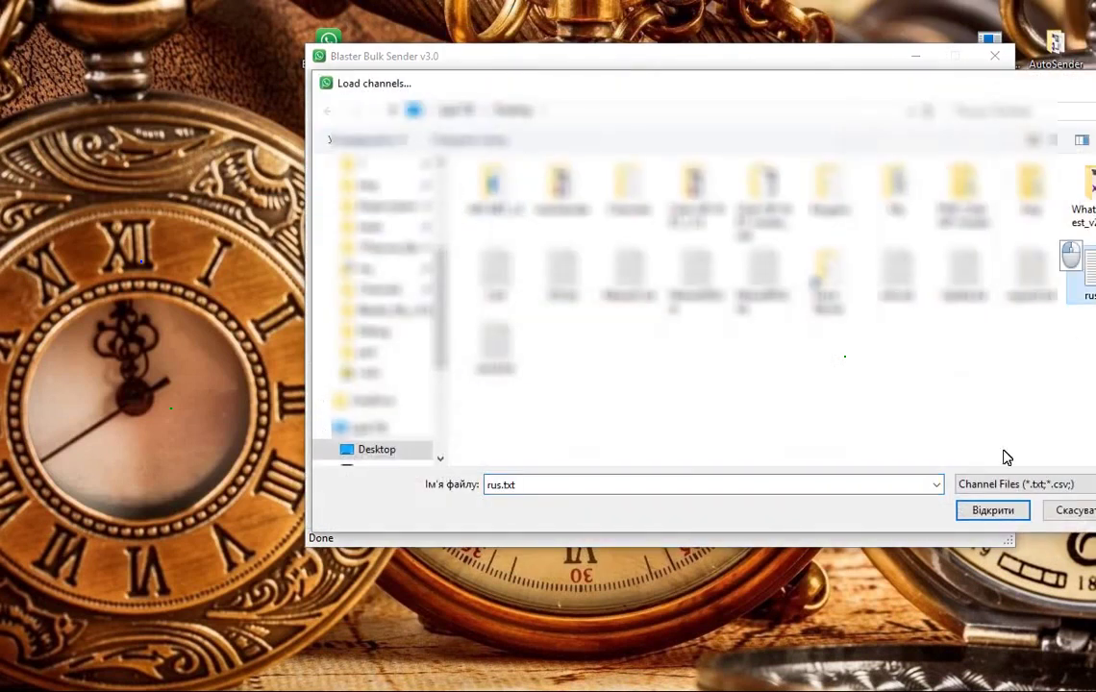
pyautogui.click(994, 511)
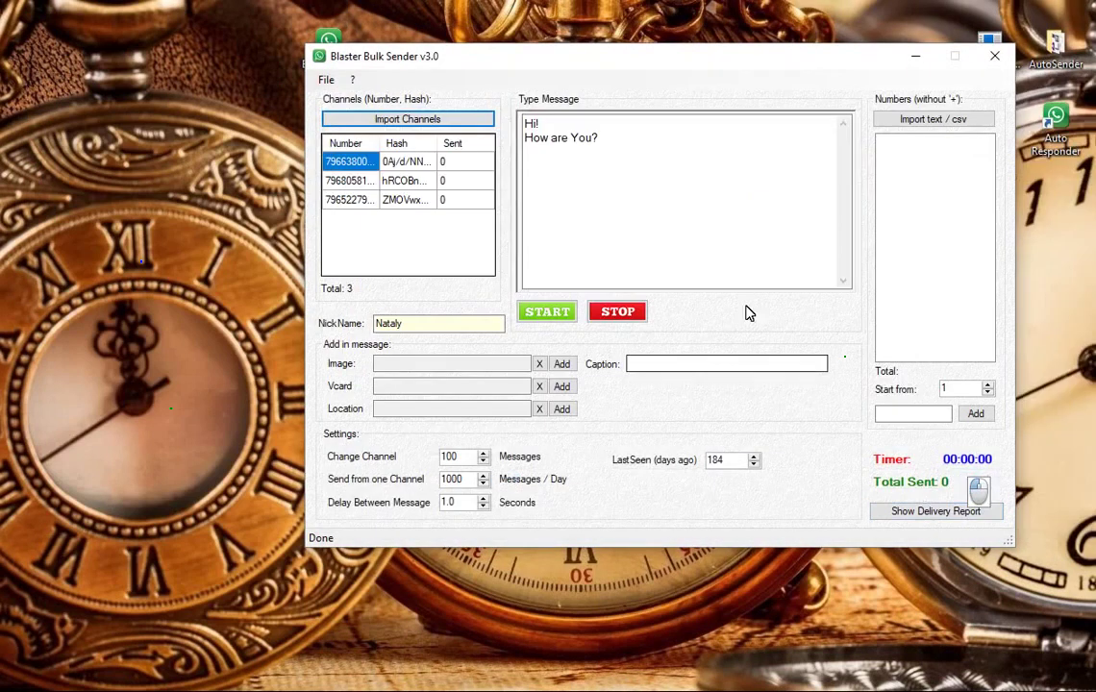
pyautogui.doubleClick(379, 142)
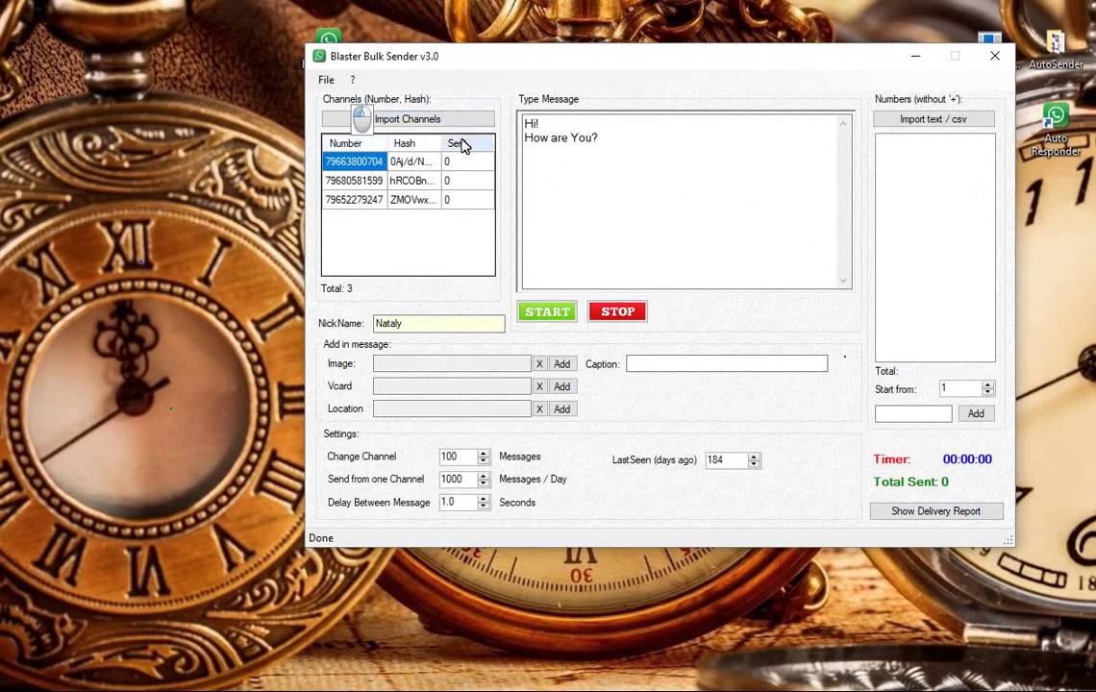
# Step: Attach image 11.png and put {image} on its own line above the greeting
pyautogui.click(483, 371)
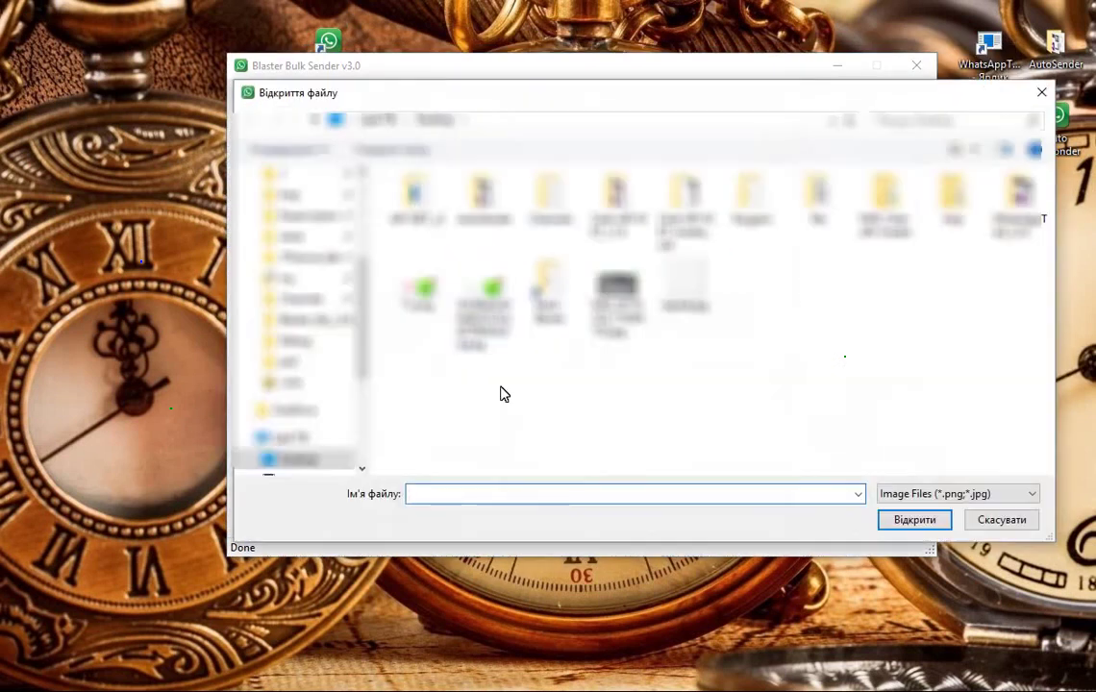
pyautogui.click(420, 291)
pyautogui.click(911, 519)
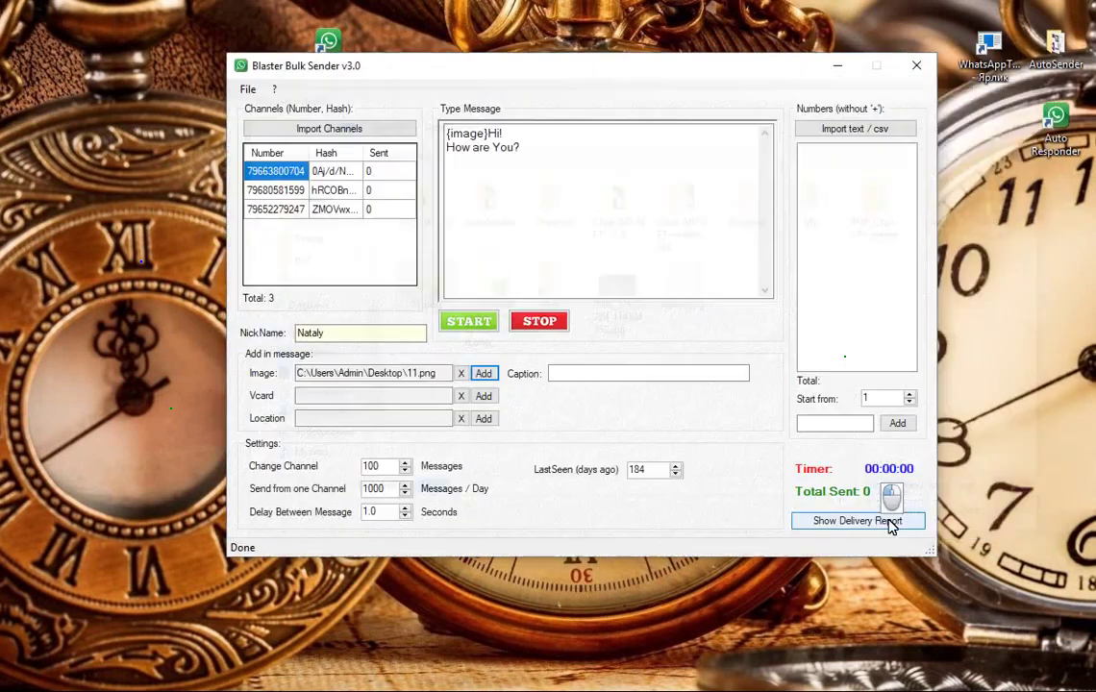
pyautogui.click(488, 134)
pyautogui.press('Return')
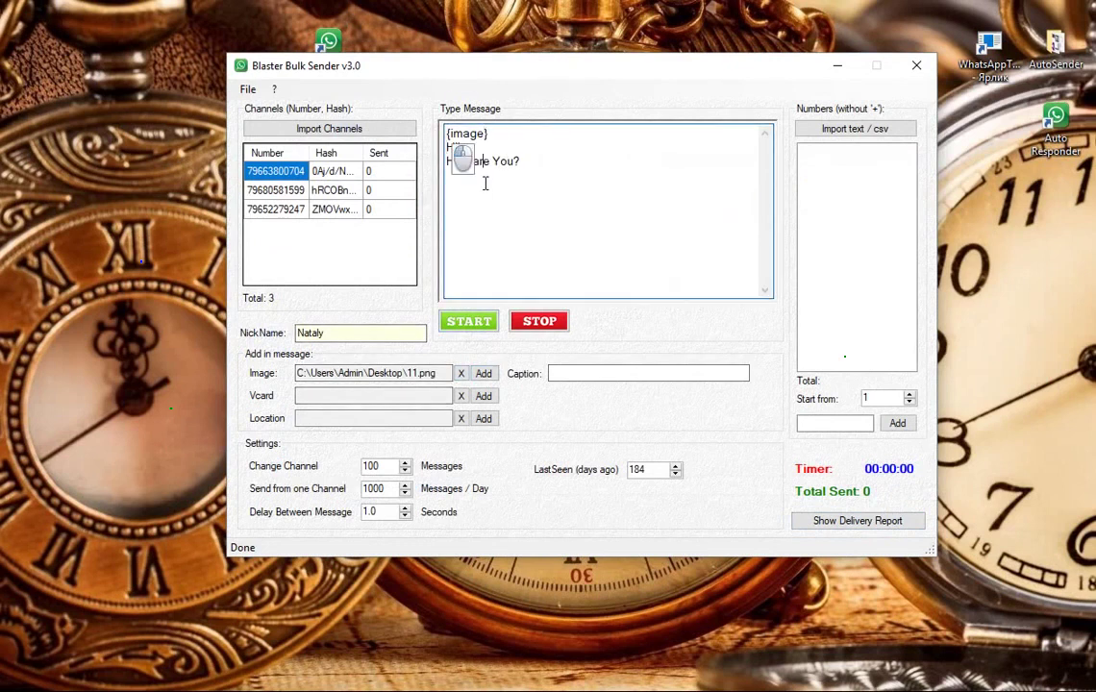
pyautogui.click(552, 157)
pyautogui.press('Return')
# Step: Create a vCard titled 'My Contact' and enter the contact's full name
pyautogui.click(483, 397)
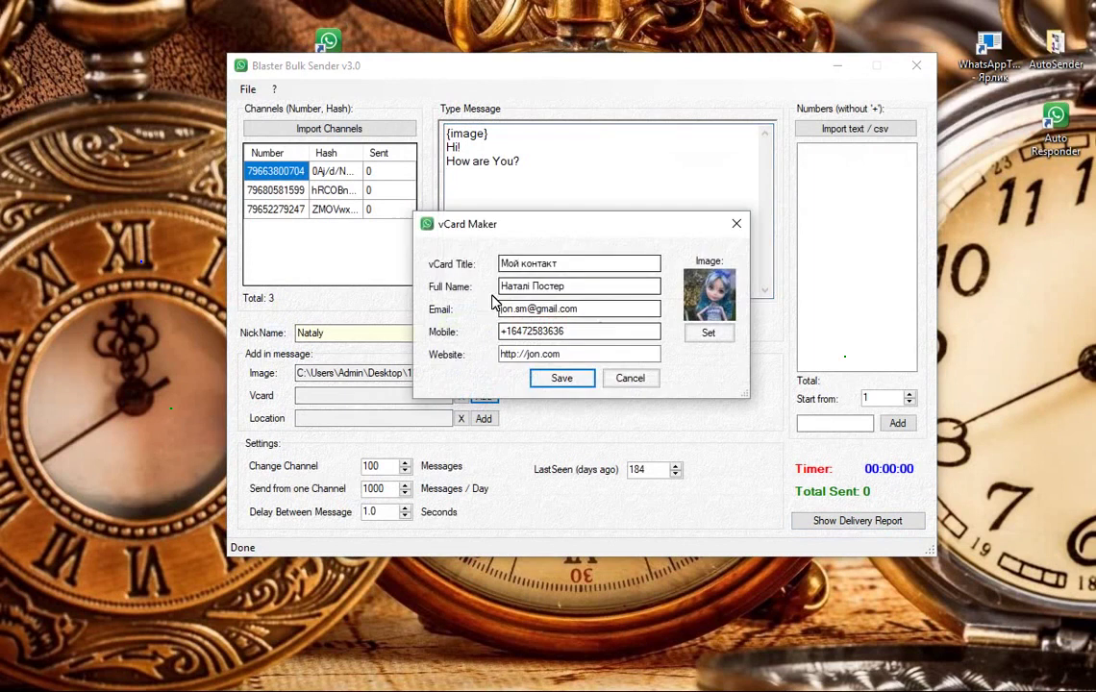
pyautogui.moveTo(573, 262); pyautogui.dragTo(499, 264)
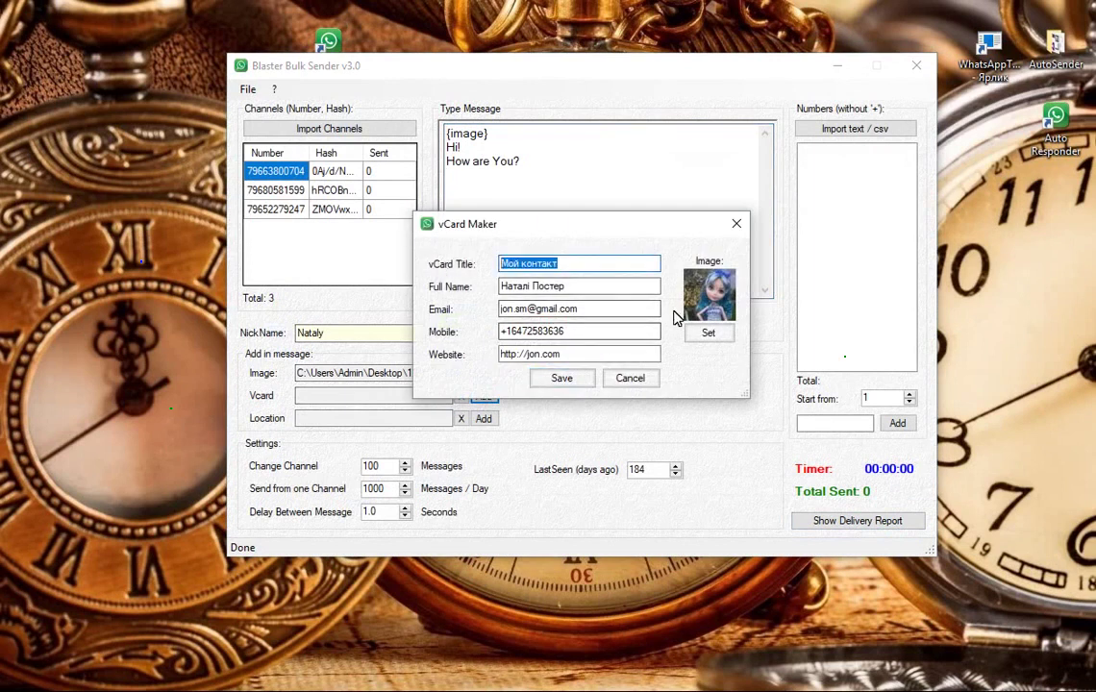
pyautogui.write('My C')
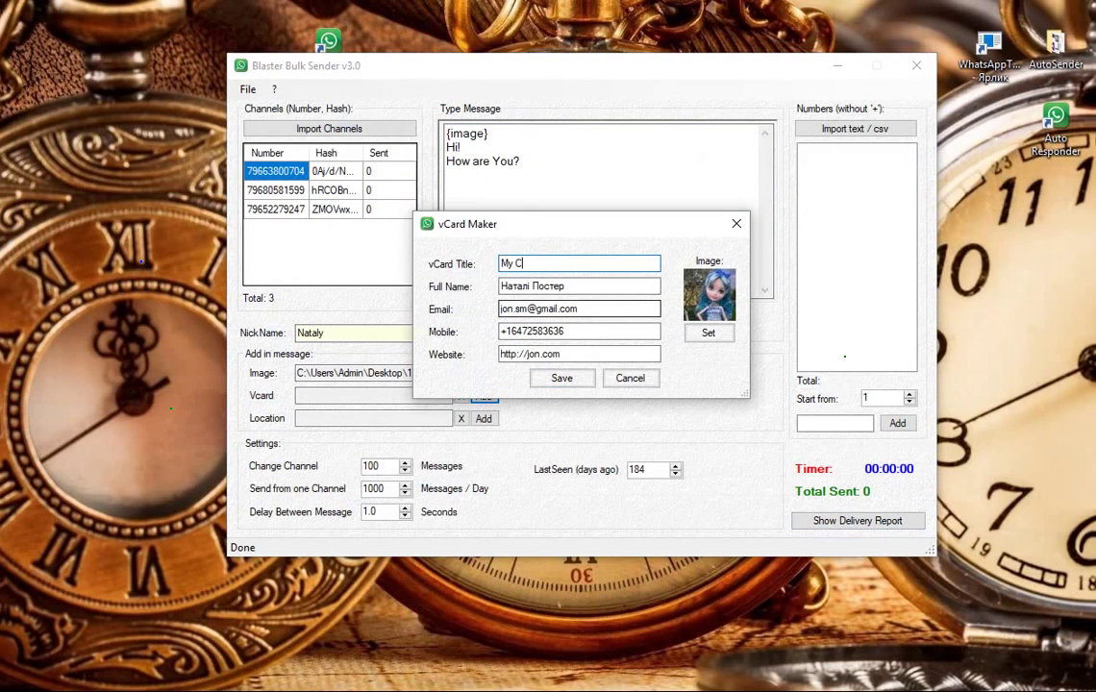
pyautogui.write('ontact')
pyautogui.moveTo(580, 286); pyautogui.dragTo(500, 287)
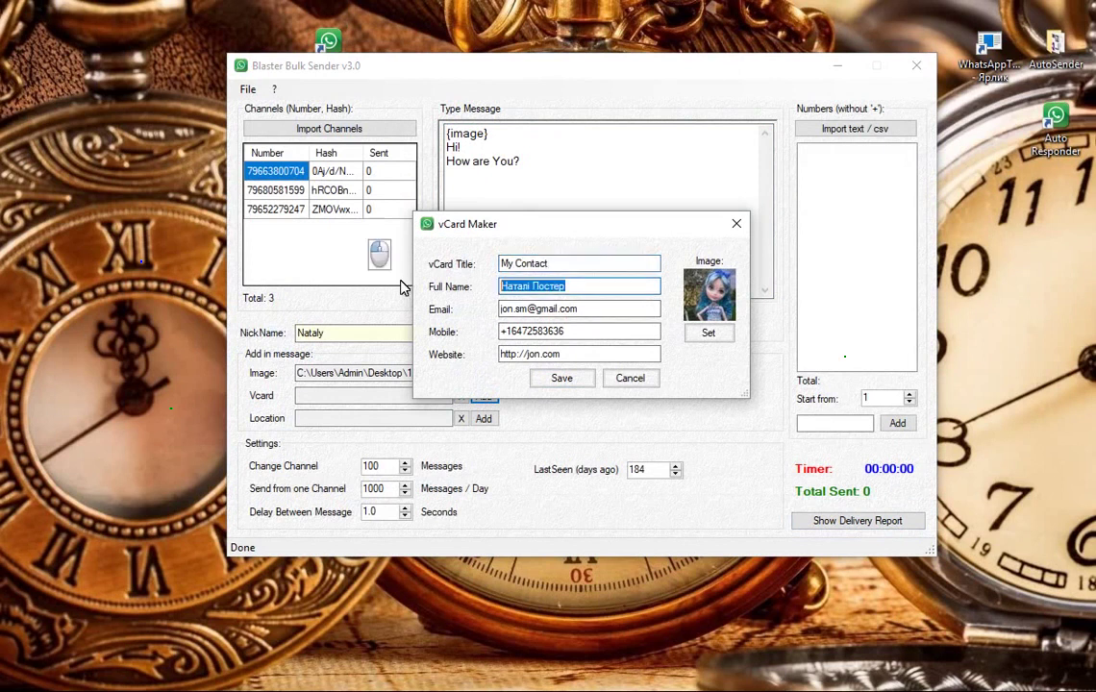
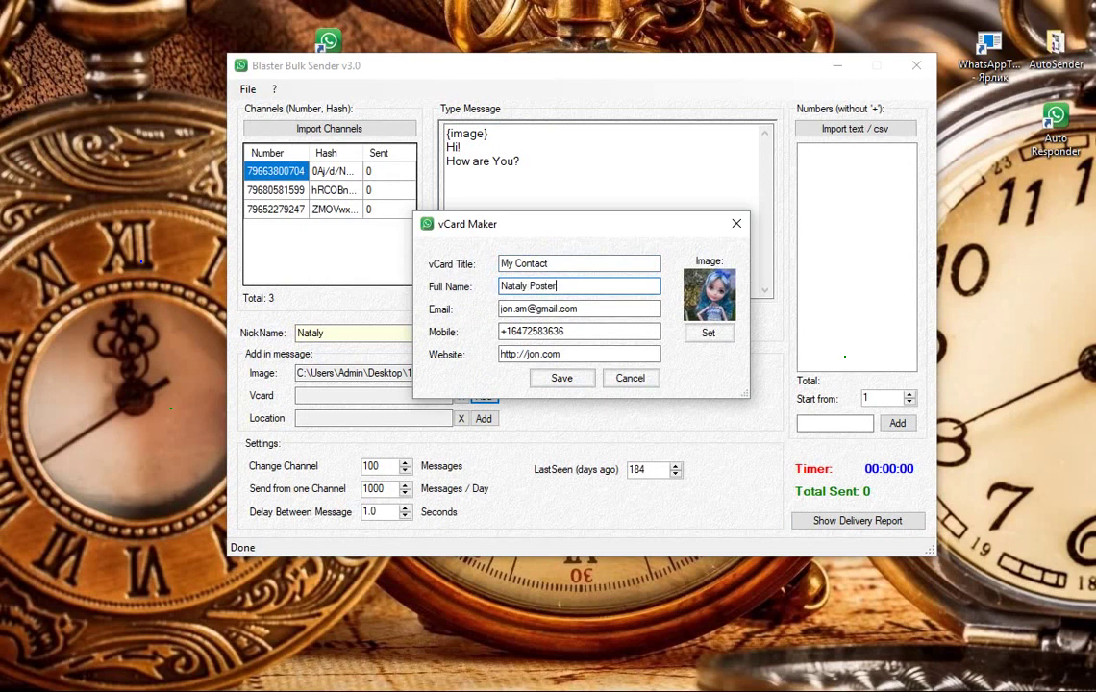
# Step: Correct the contact's e-mail, add photo 20170428_193747.jpg and save the vCard into the message
pyautogui.click(516, 309)
pyautogui.write('.')
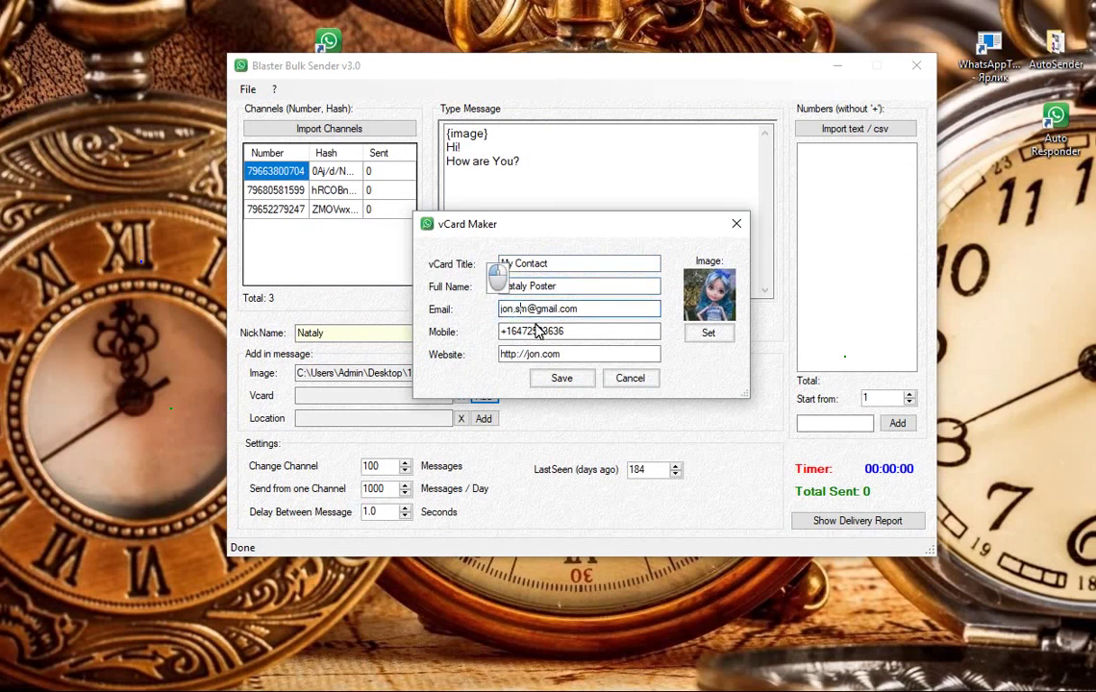
pyautogui.press('Tab')
pyautogui.click(560, 330)
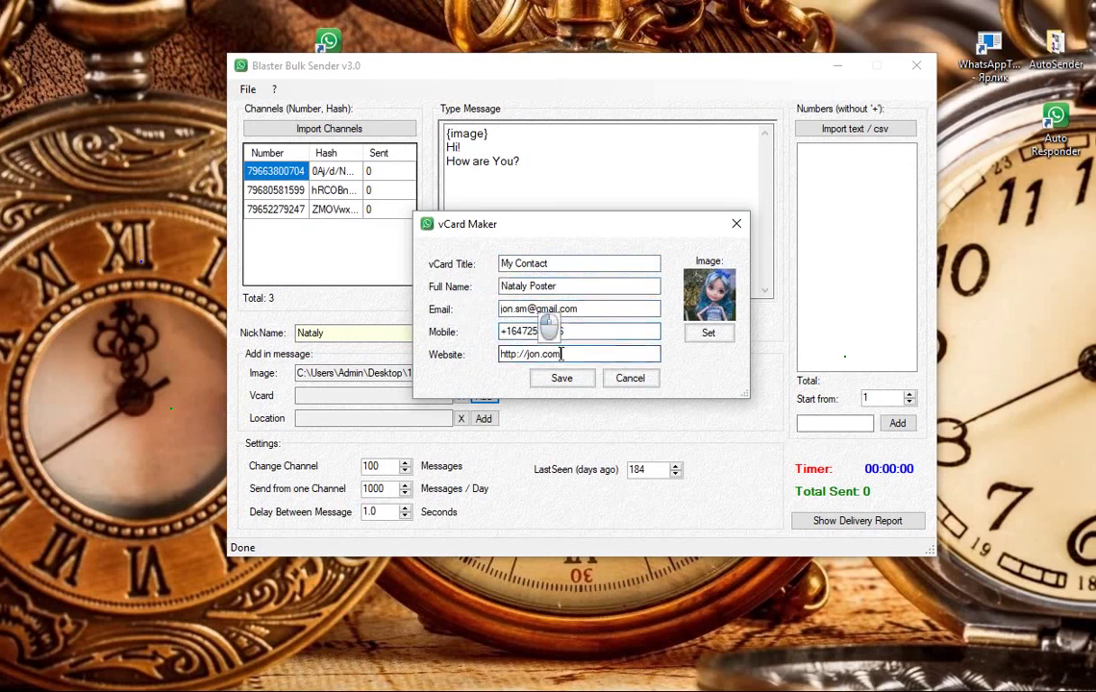
pyautogui.press('Tab')
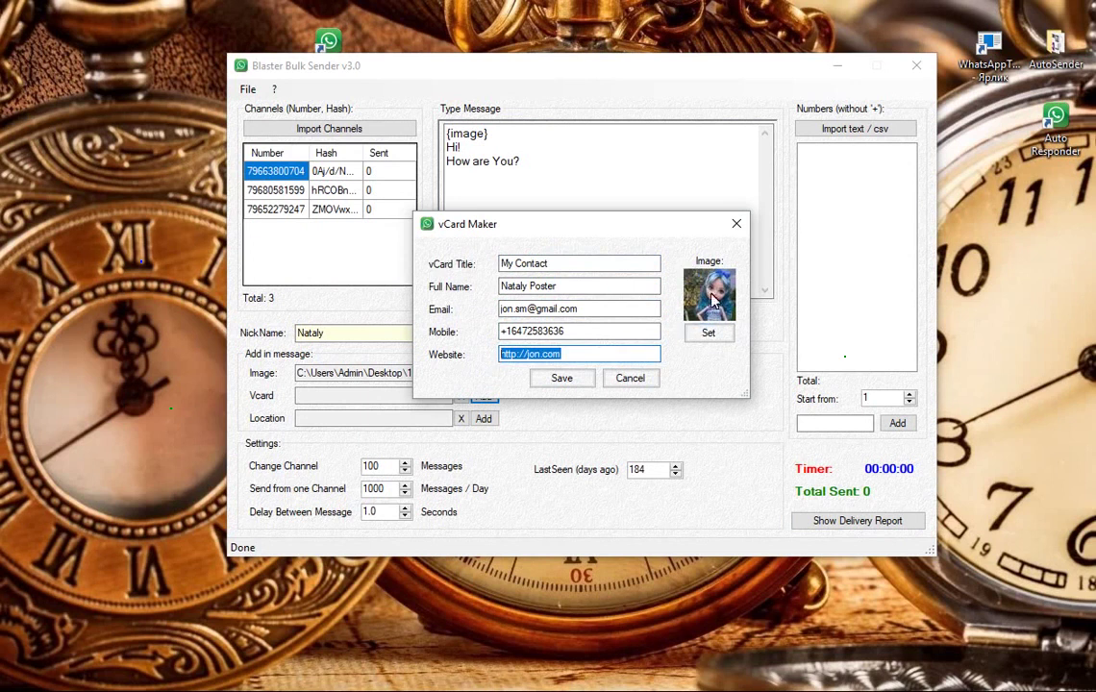
pyautogui.click(711, 334)
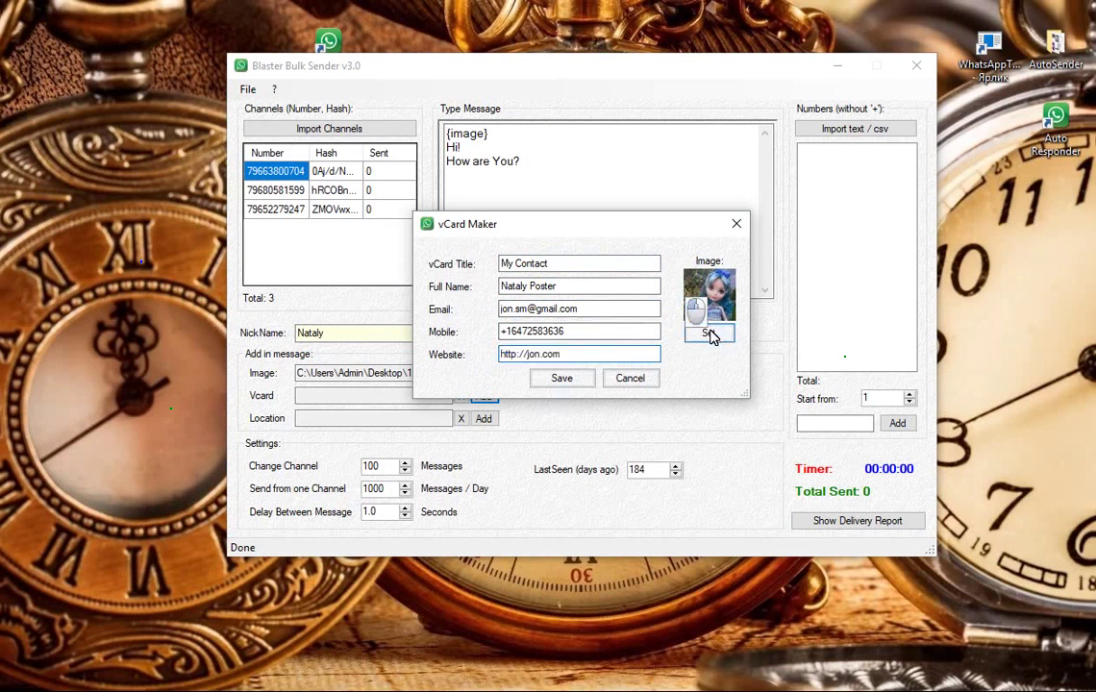
pyautogui.click(452, 550)
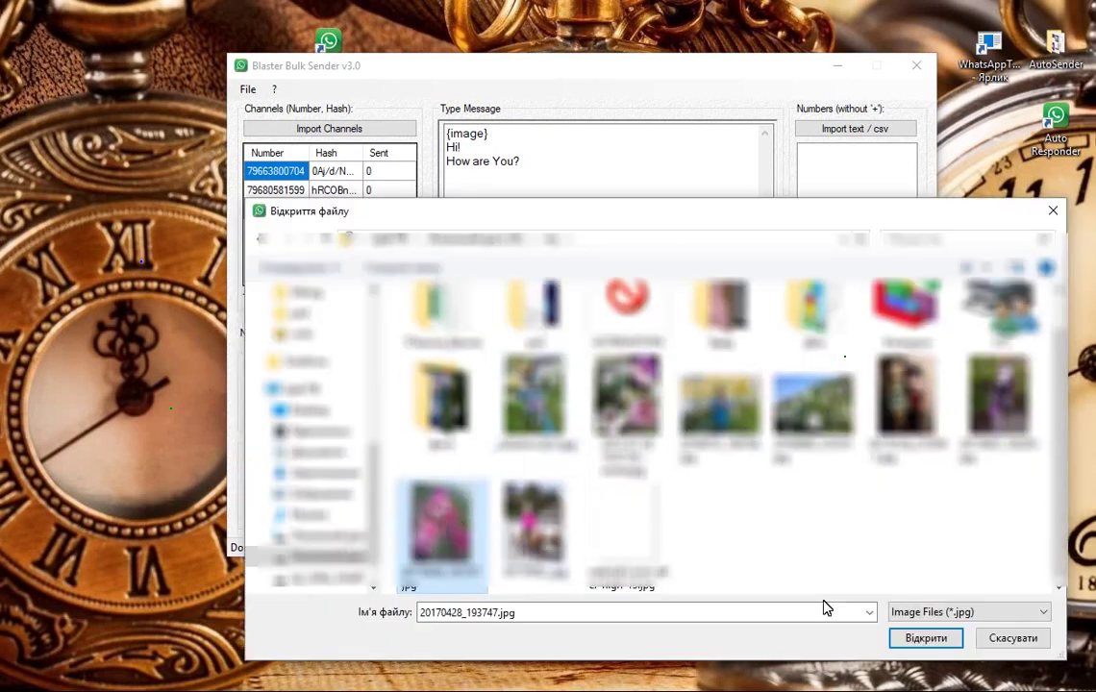
pyautogui.click(909, 645)
pyautogui.click(561, 378)
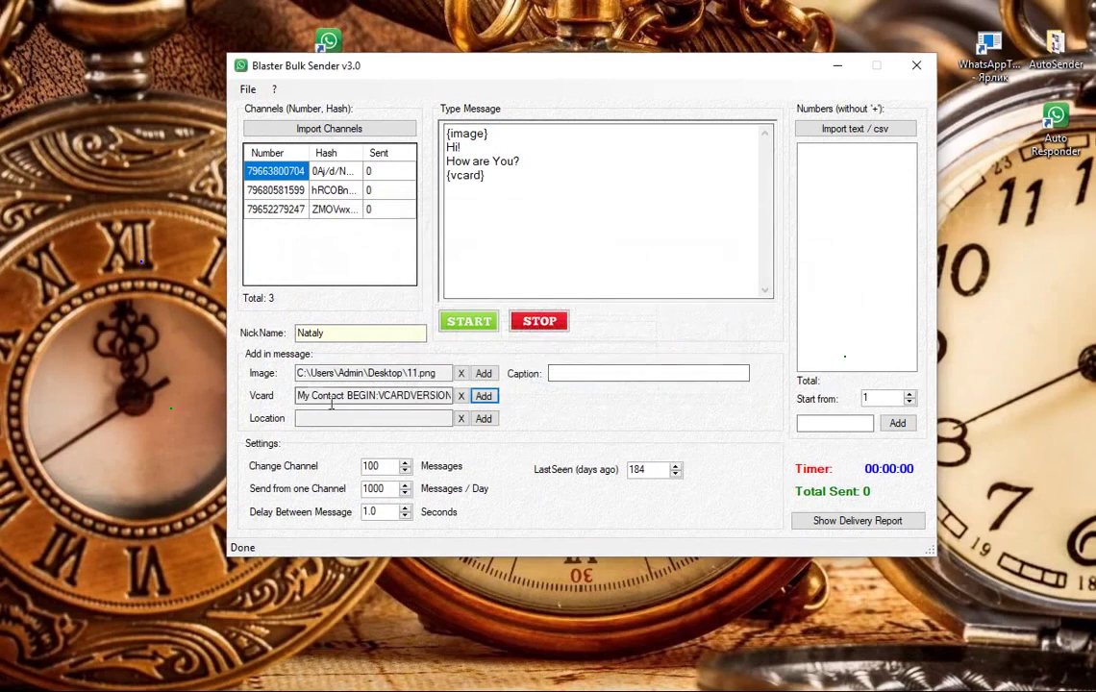
pyautogui.click(482, 419)
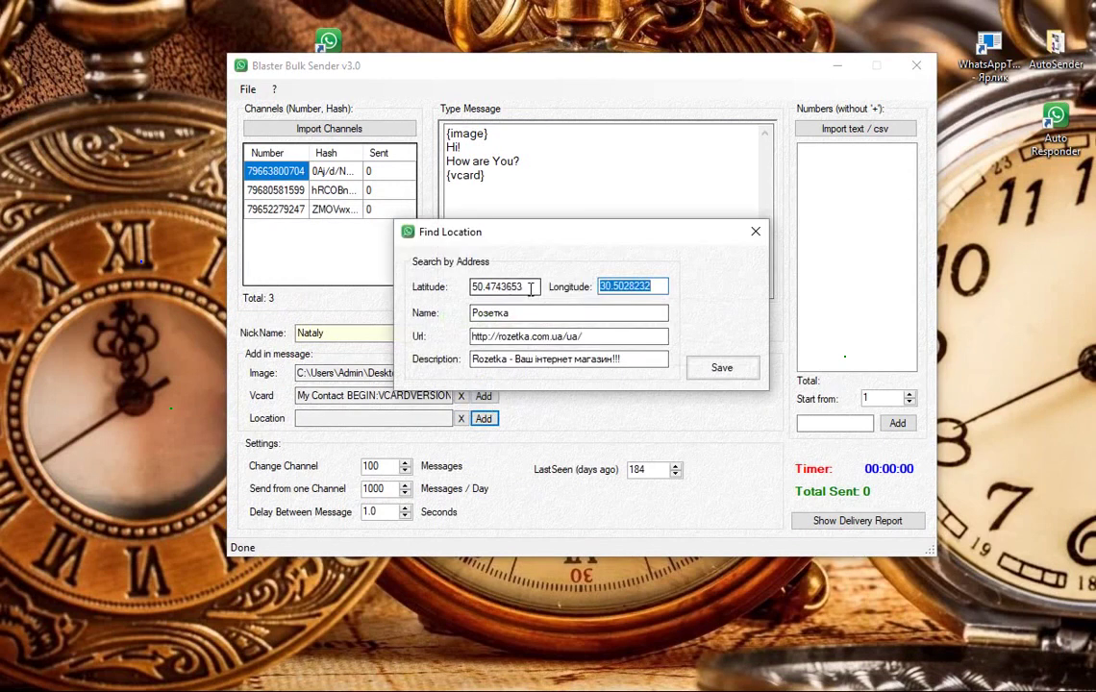
# Step: Review the Rozetka location's coordinates, name, URL and description, then save it into the message
pyautogui.click(510, 286)
pyautogui.press('Tab')
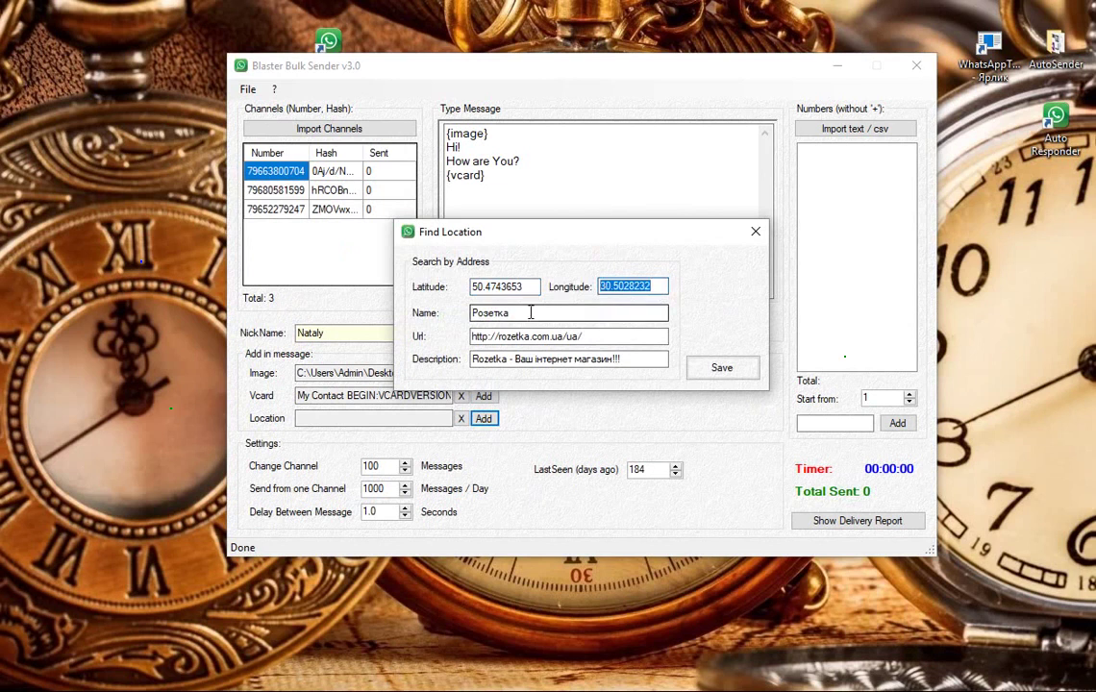
pyautogui.press('Tab')
pyautogui.write('R')
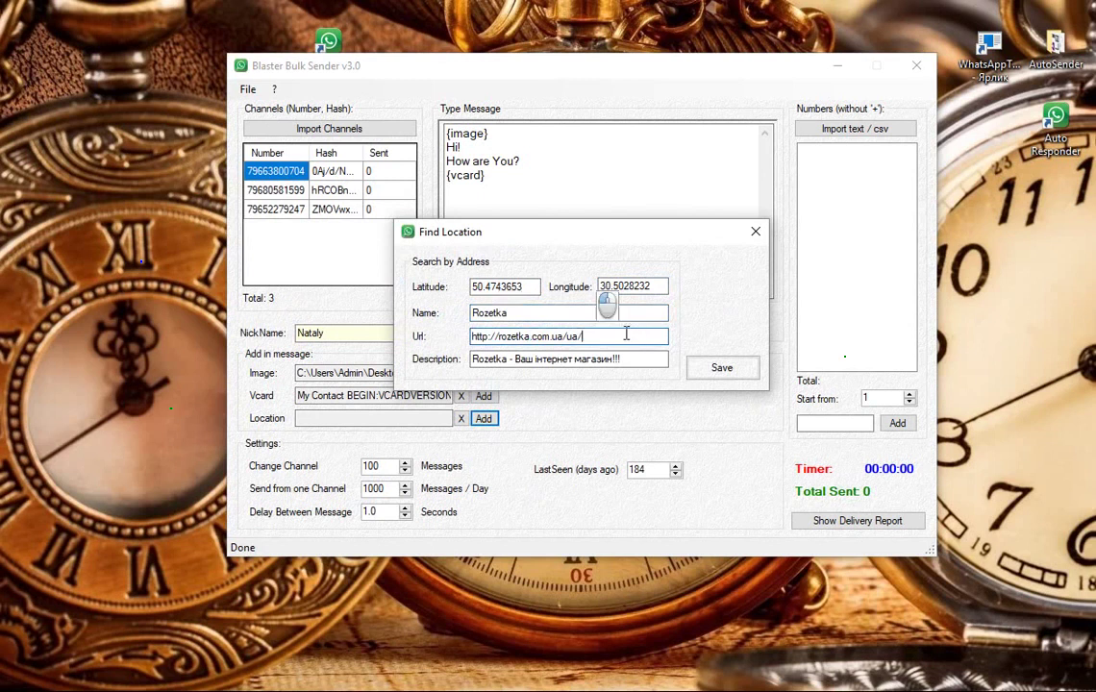
pyautogui.press('Tab')
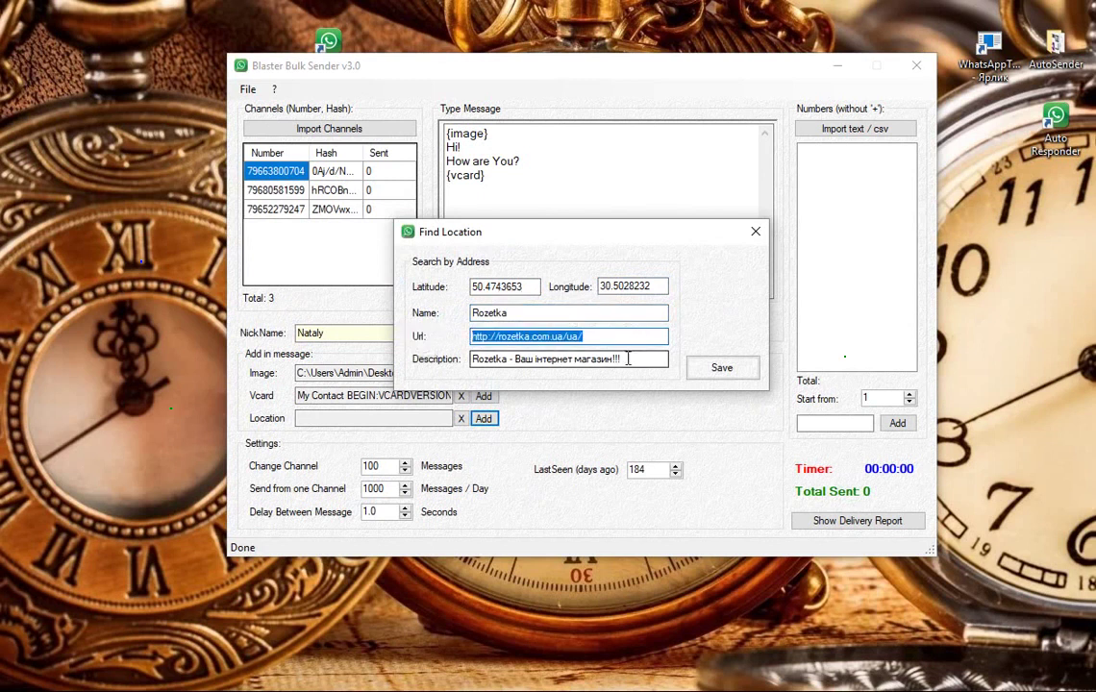
pyautogui.moveTo(615, 359); pyautogui.dragTo(515, 359)
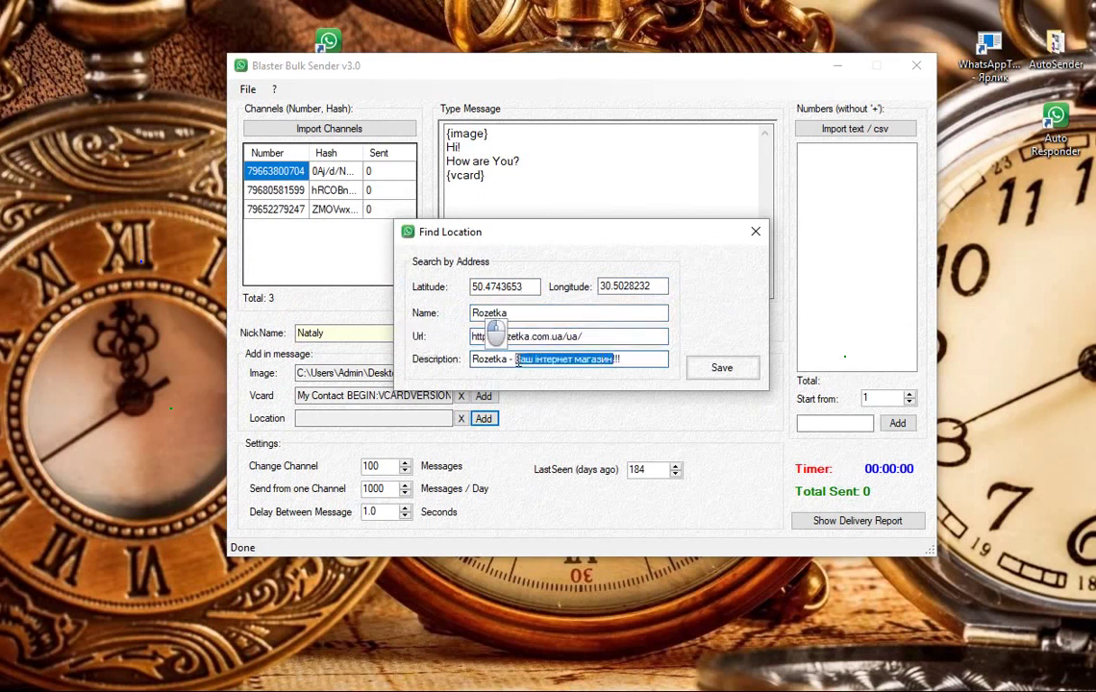
pyautogui.click(655, 359)
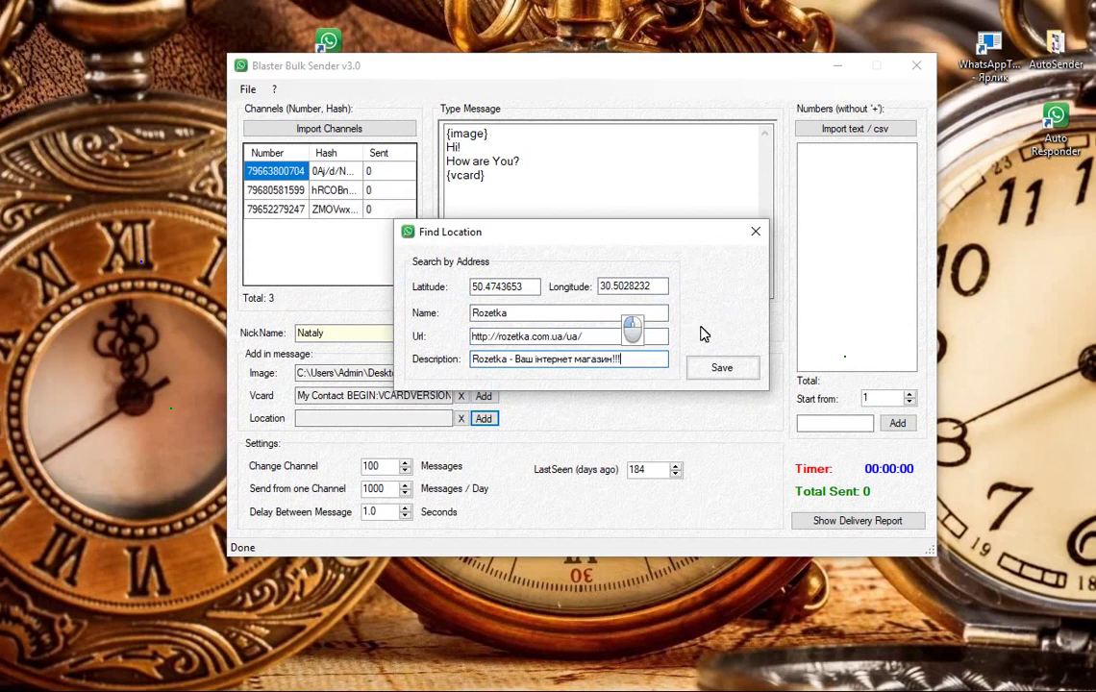
pyautogui.click(717, 375)
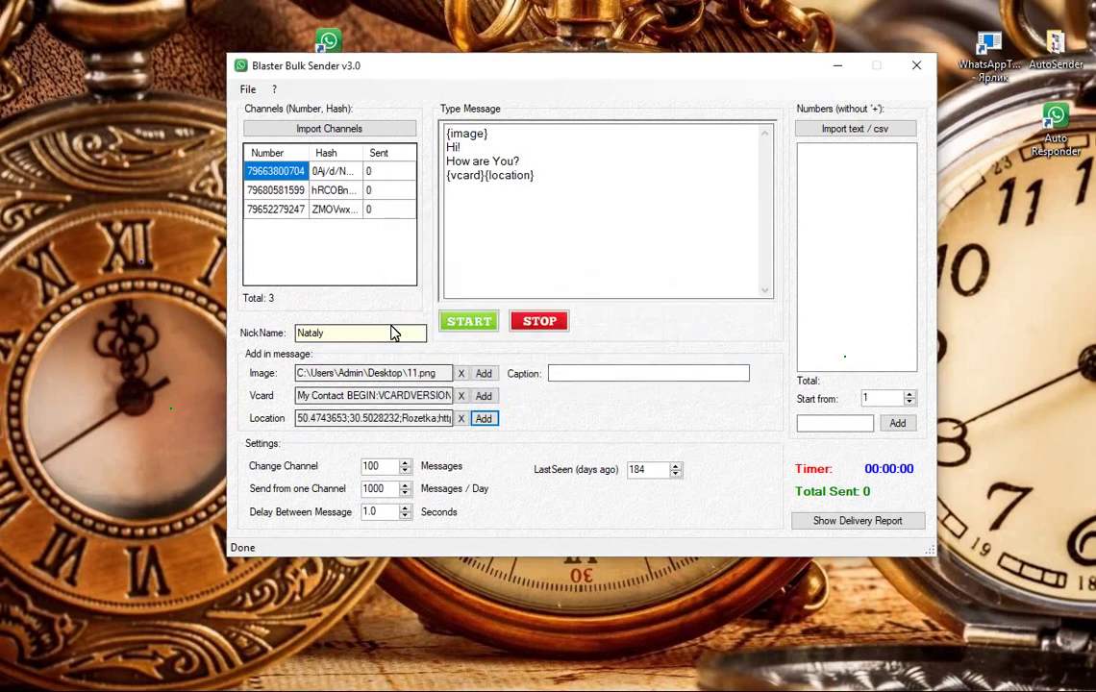
# Step: Move the sender window aside and place the caret in the image Caption box
pyautogui.moveTo(472, 73); pyautogui.dragTo(257, 34)
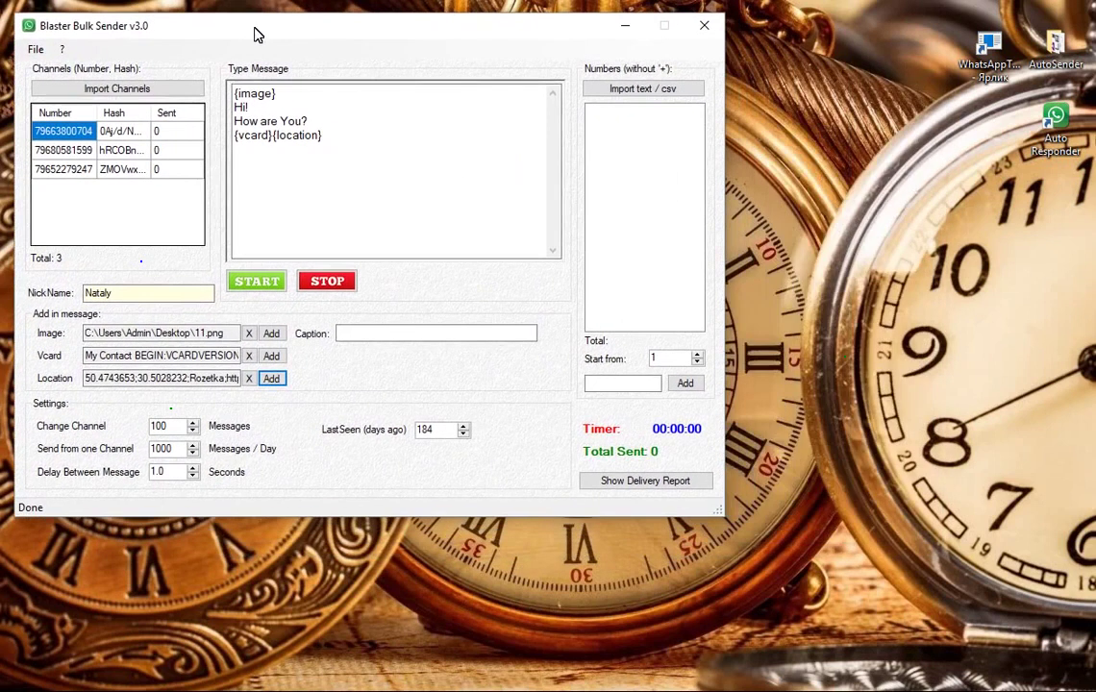
pyautogui.click(362, 337)
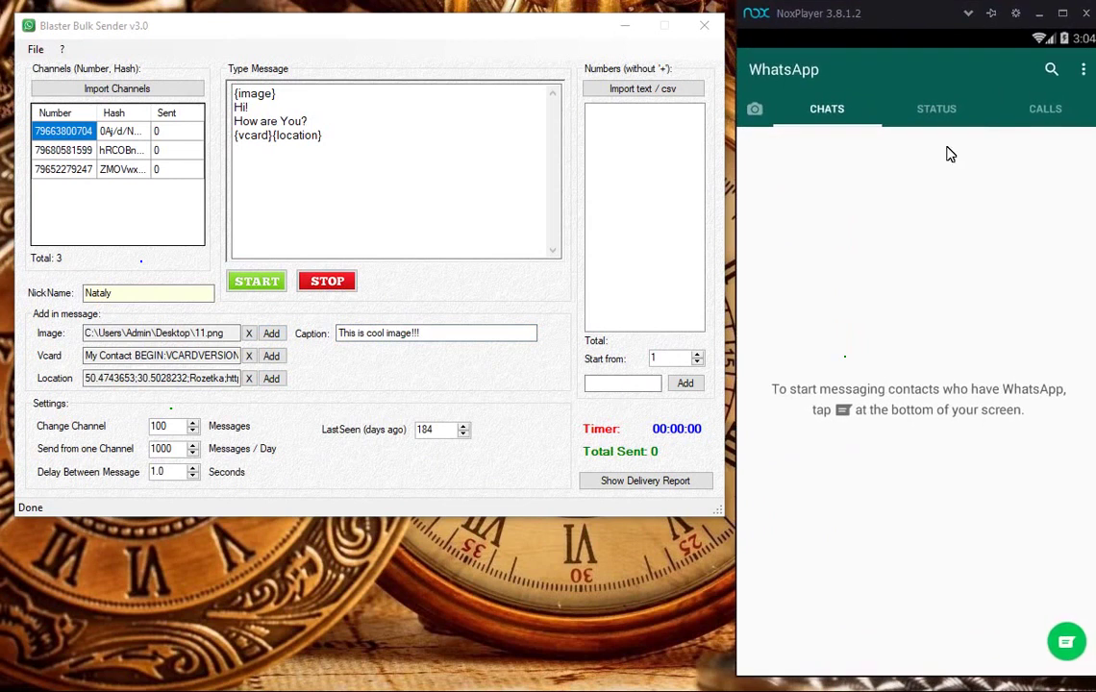
# Step: Browse WhatsApp Settings, Help and App info, then open the Profile page and begin entering its number as recipient
pyautogui.click(1082, 77)
pyautogui.click(970, 214)
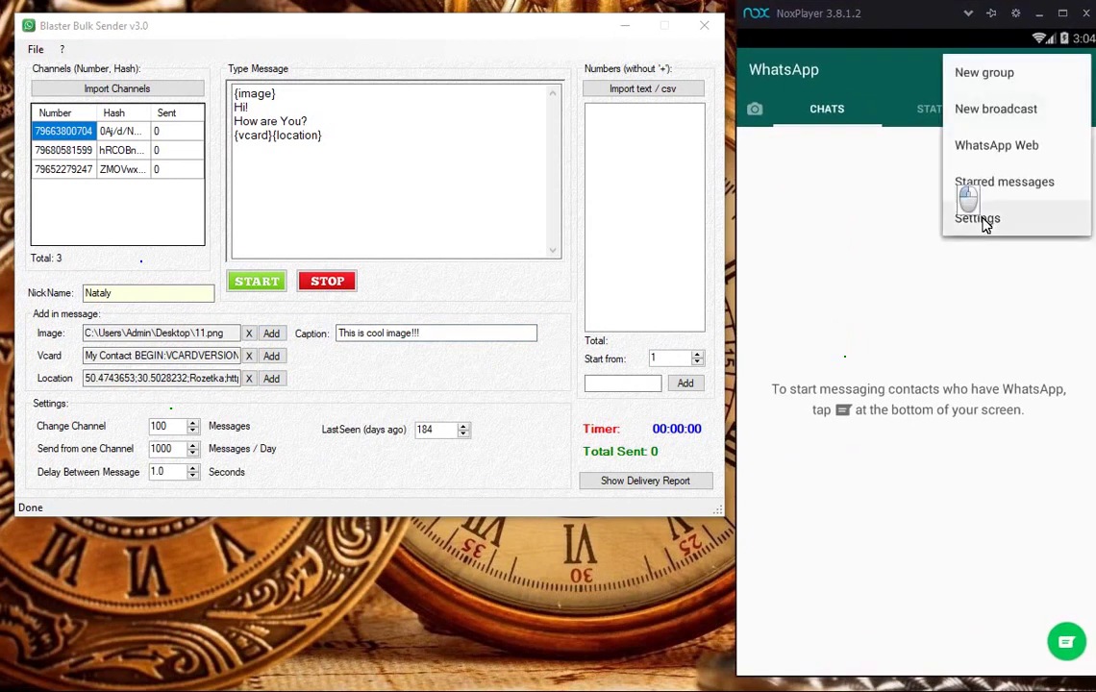
pyautogui.click(812, 447)
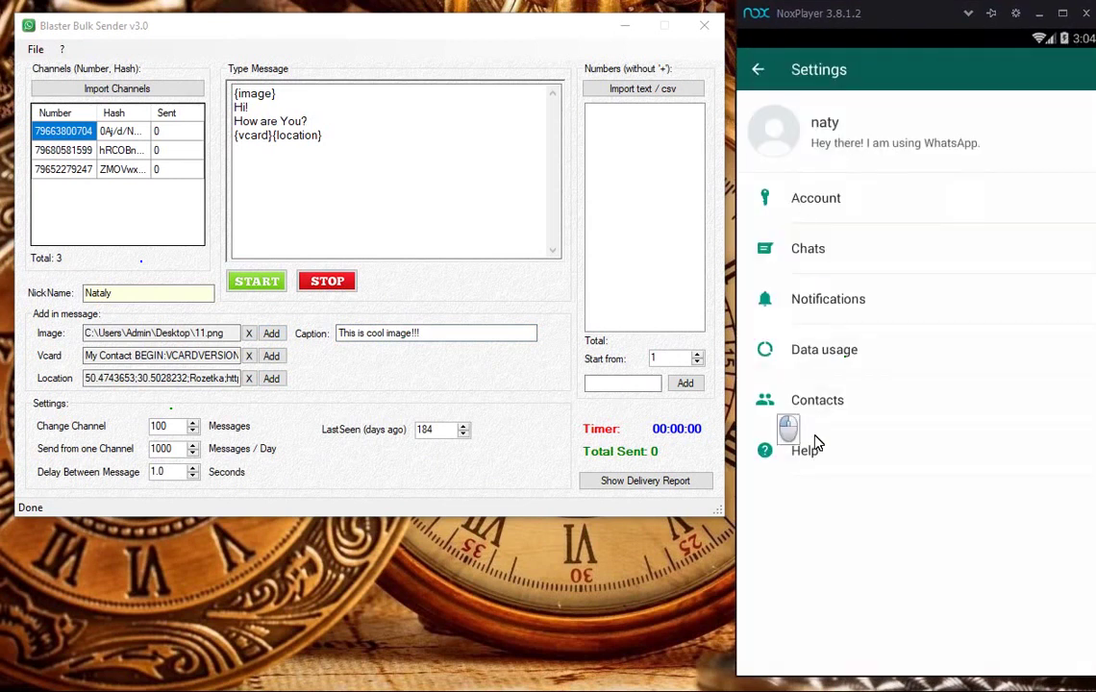
pyautogui.click(786, 312)
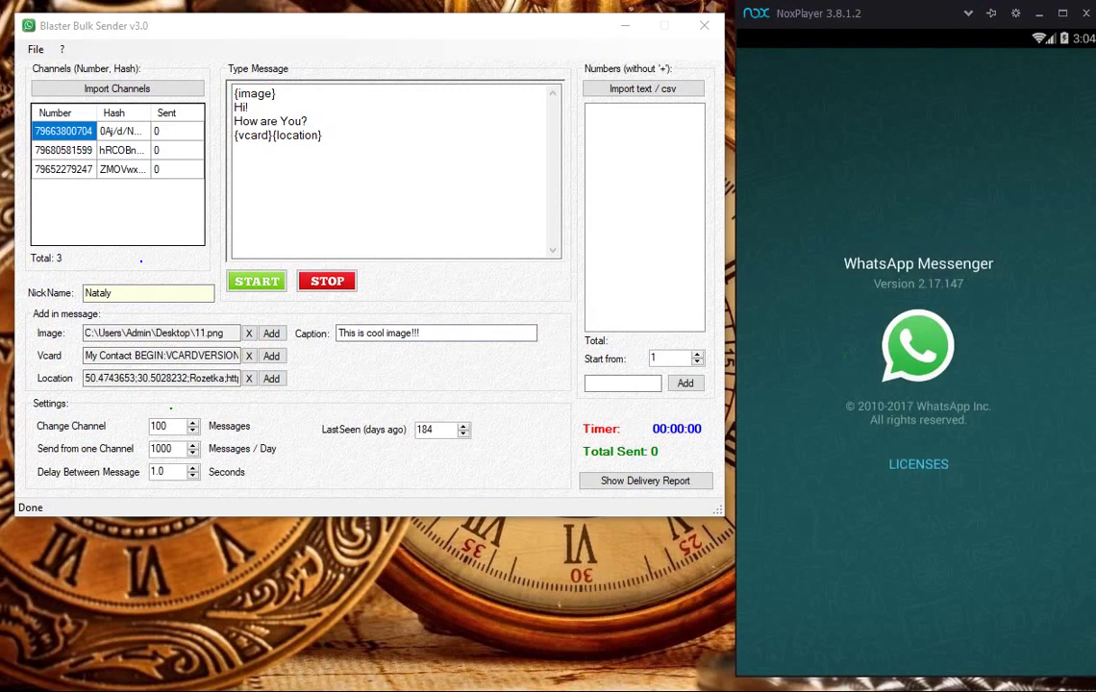
pyautogui.press('Escape')
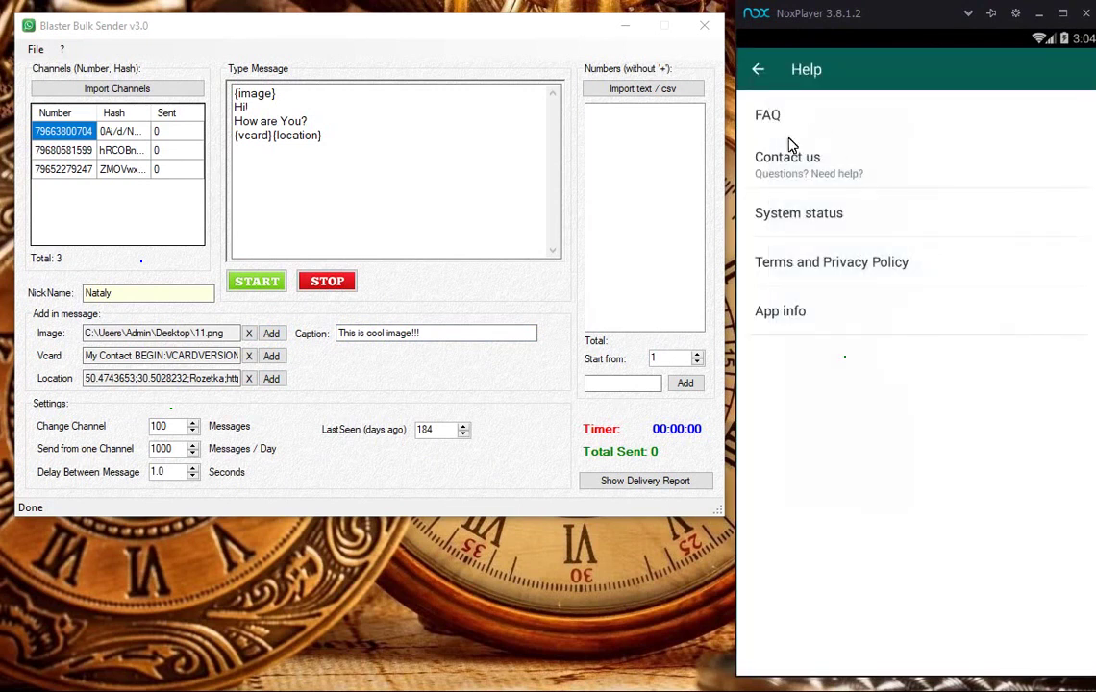
pyautogui.click(758, 69)
pyautogui.click(860, 142)
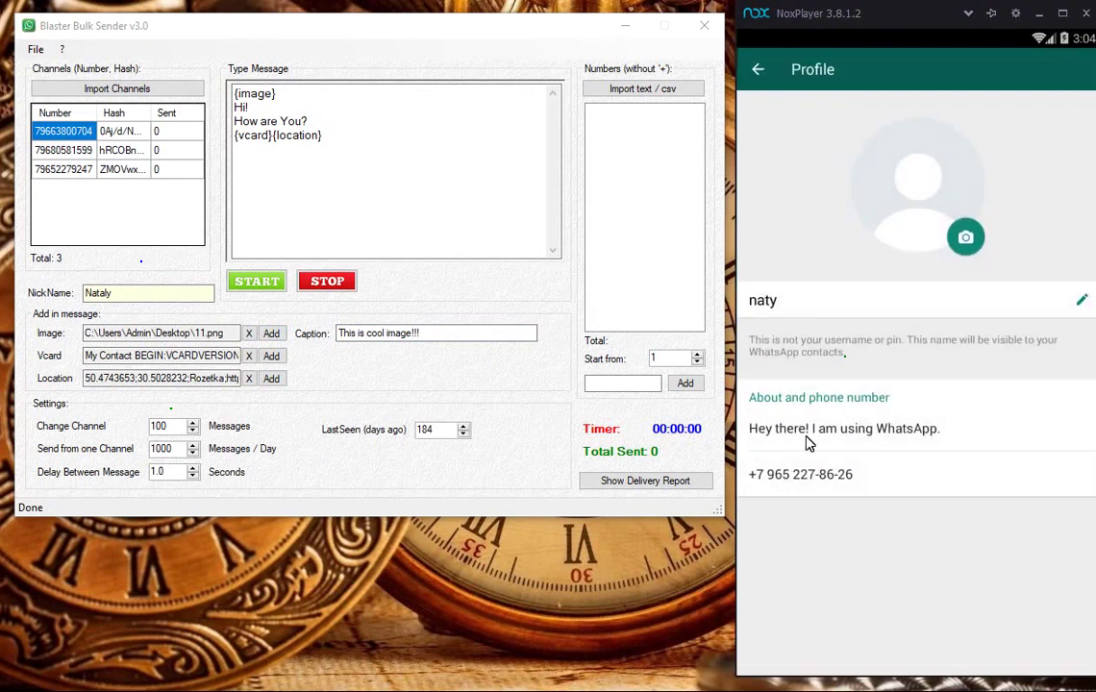
pyautogui.click(623, 383)
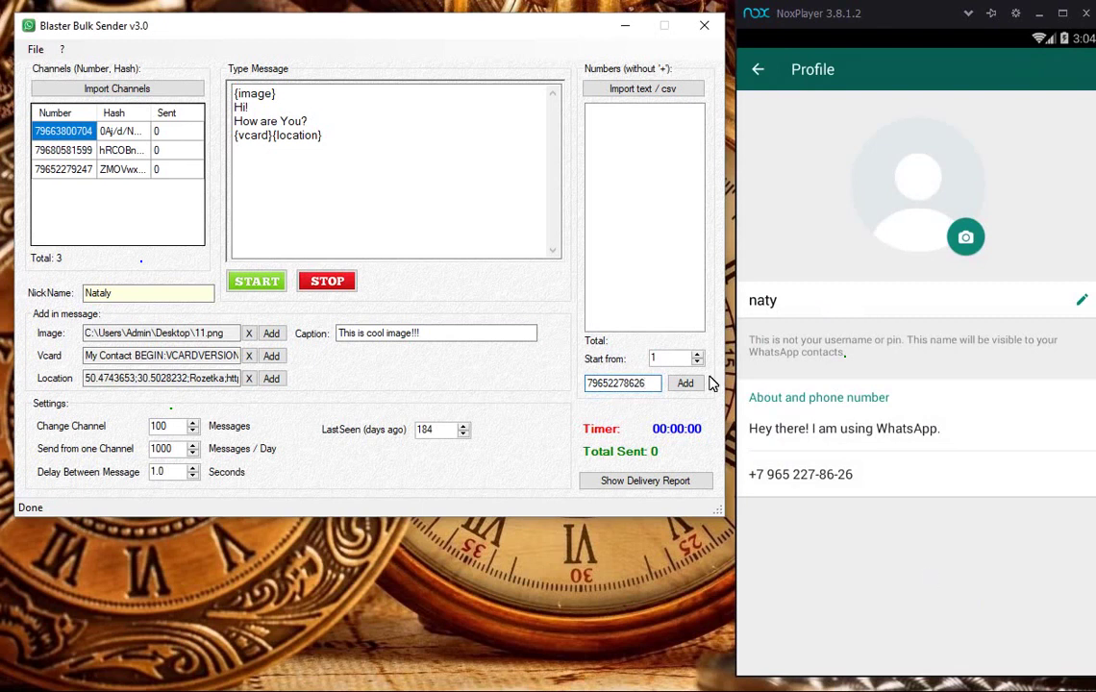
# Step: Add the emulator's number as recipient, send the campaign, dismiss the notices and open the received chat
pyautogui.click(684, 383)
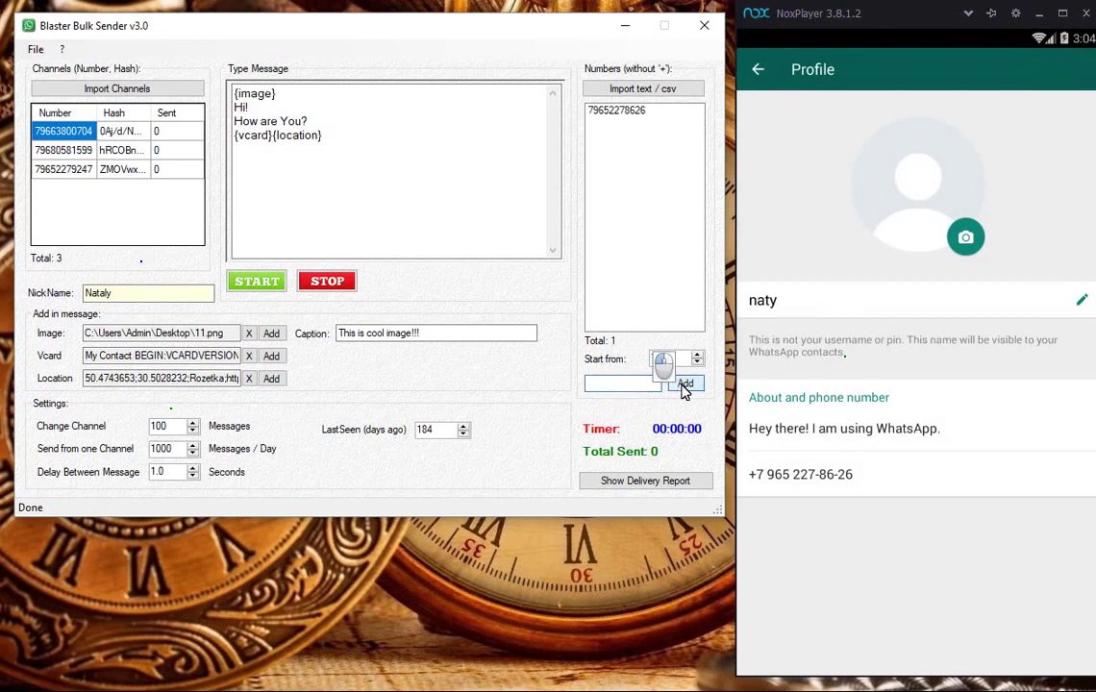
pyautogui.click(262, 283)
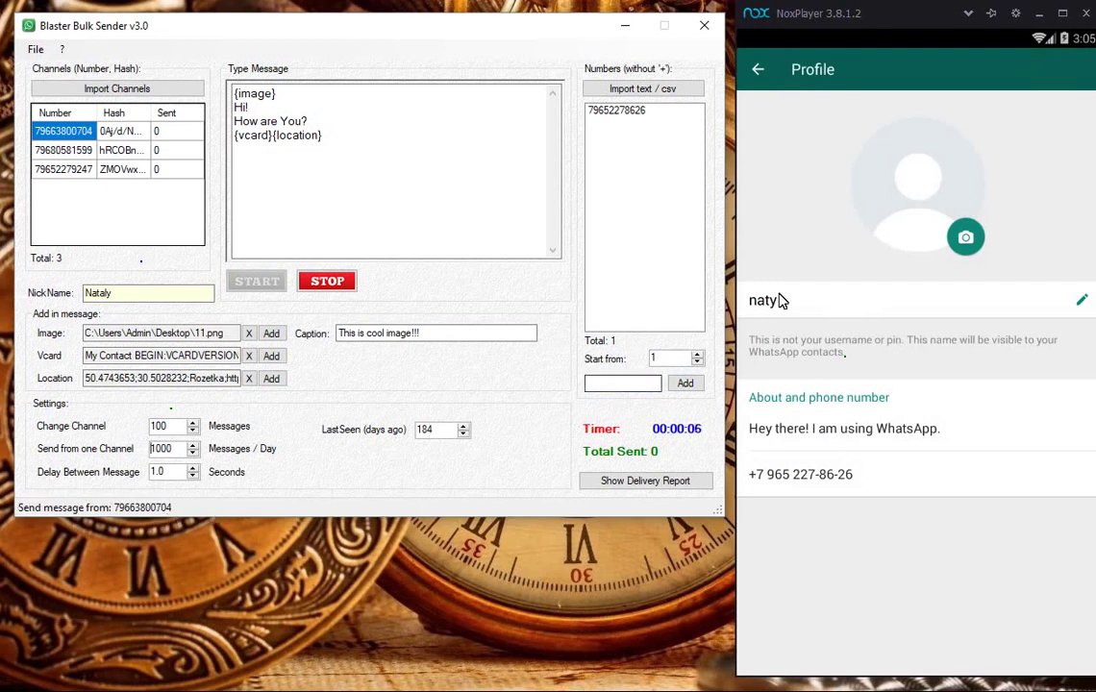
pyautogui.click(759, 73)
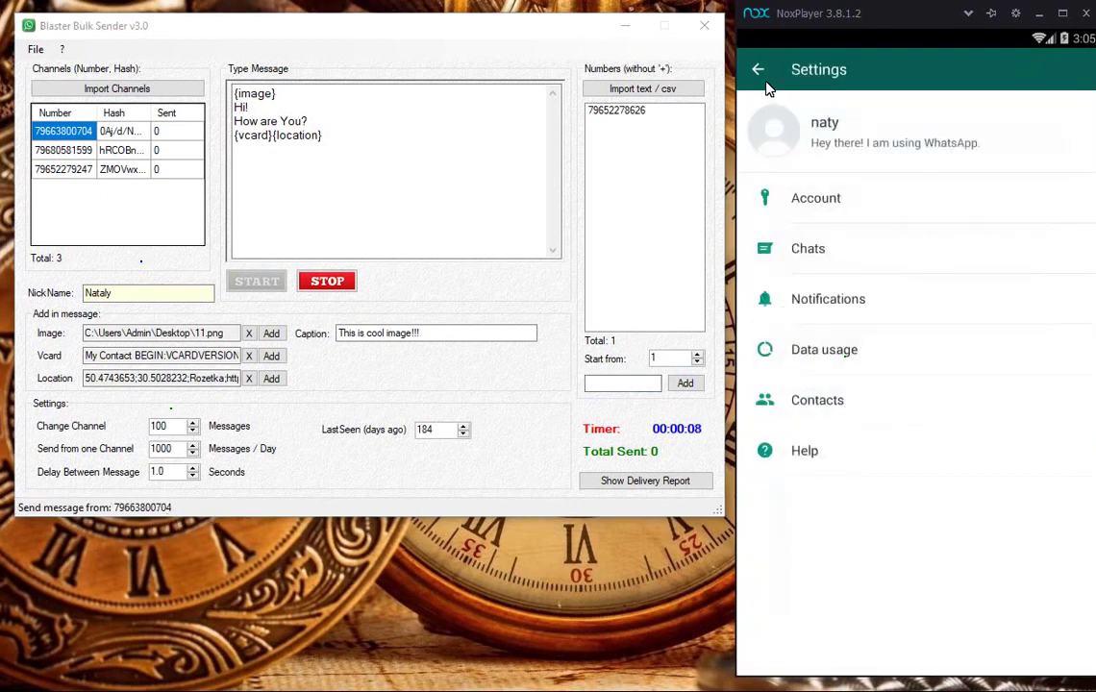
pyautogui.press('Escape')
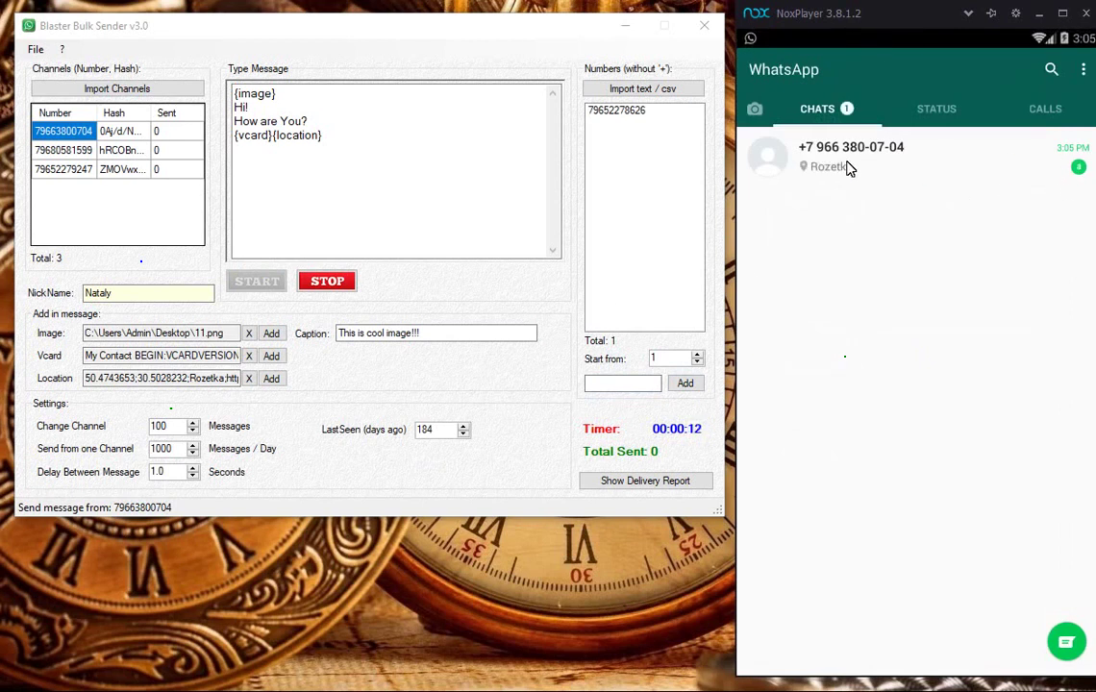
pyautogui.click(611, 395)
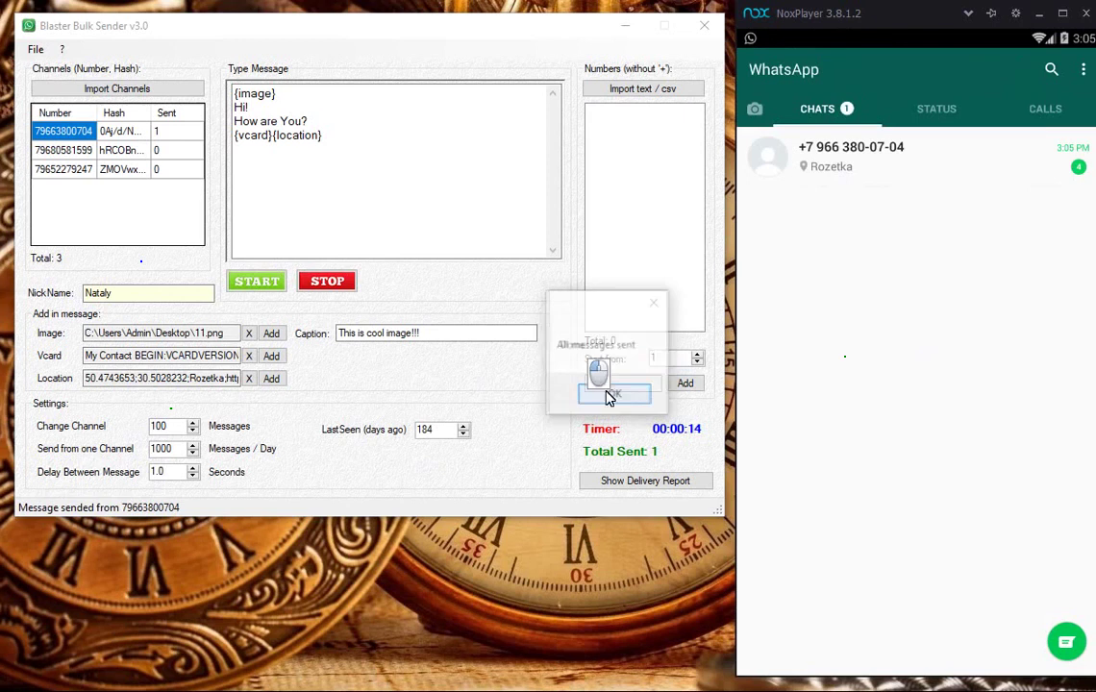
pyautogui.click(615, 394)
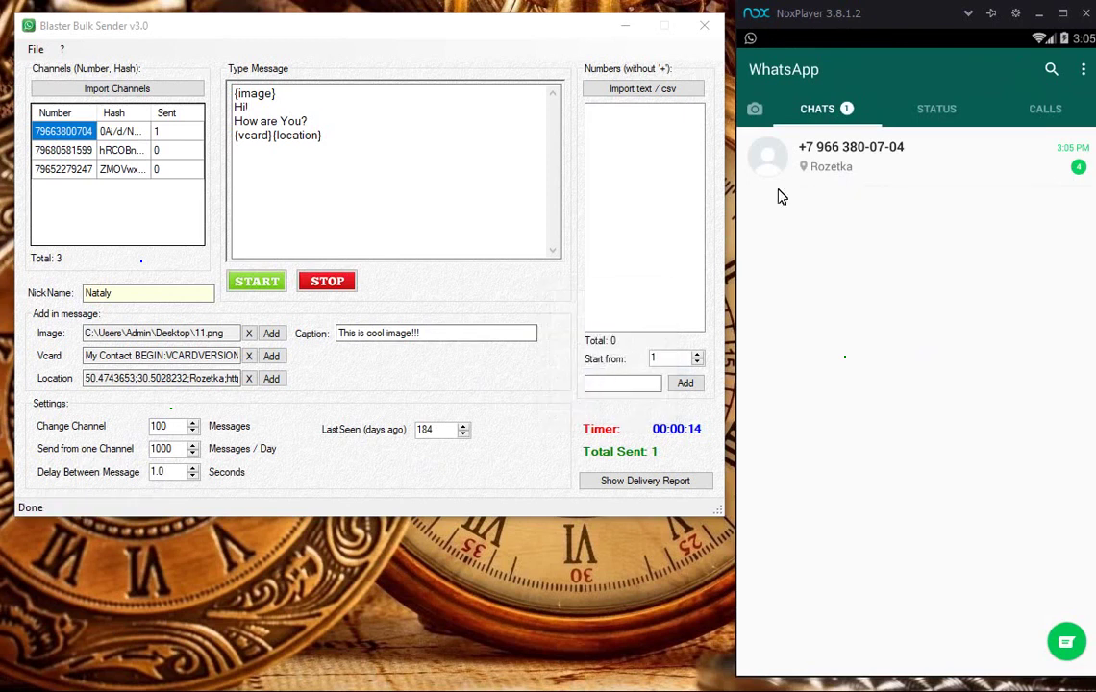
pyautogui.click(821, 170)
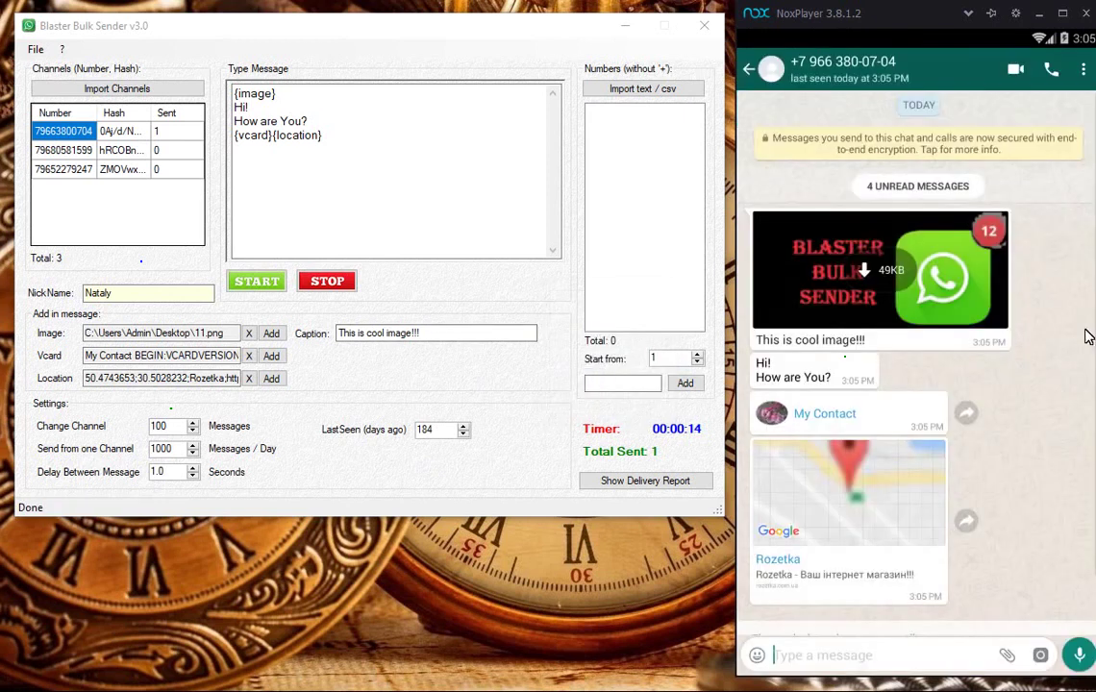
pyautogui.click(798, 413)
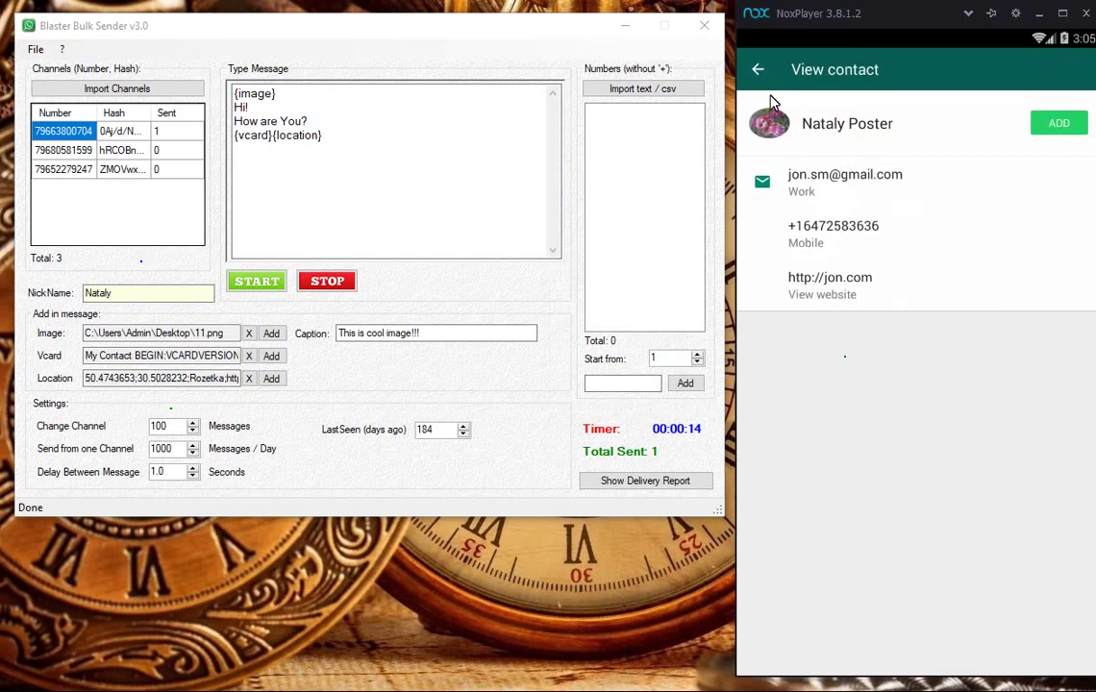
pyautogui.click(757, 72)
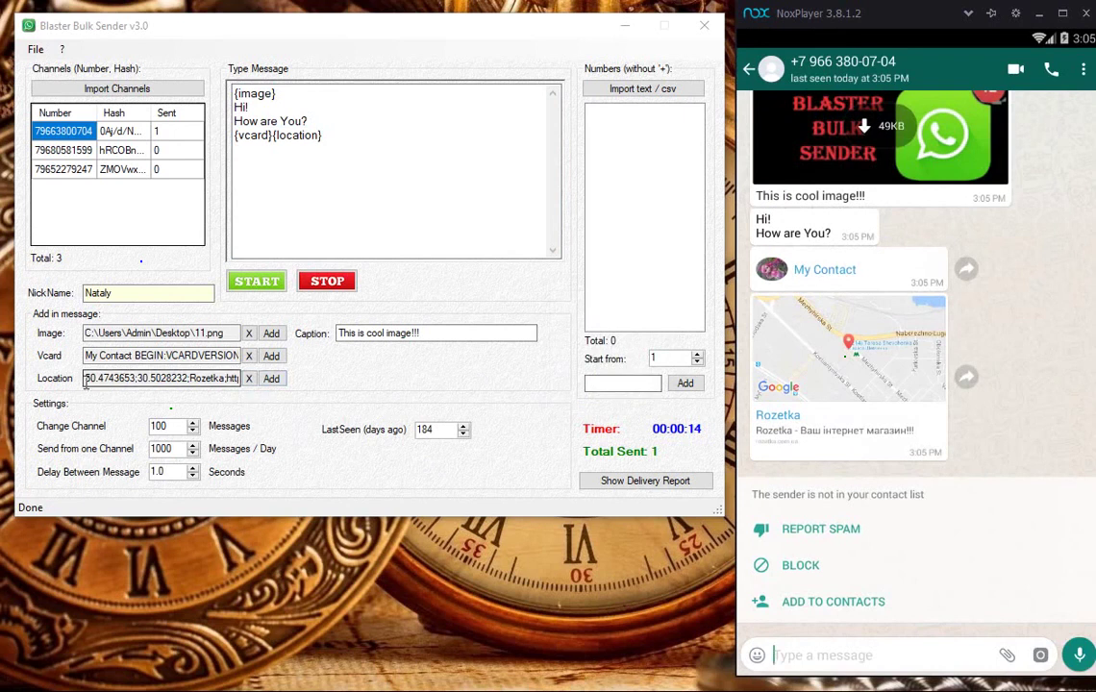
pyautogui.click(271, 377)
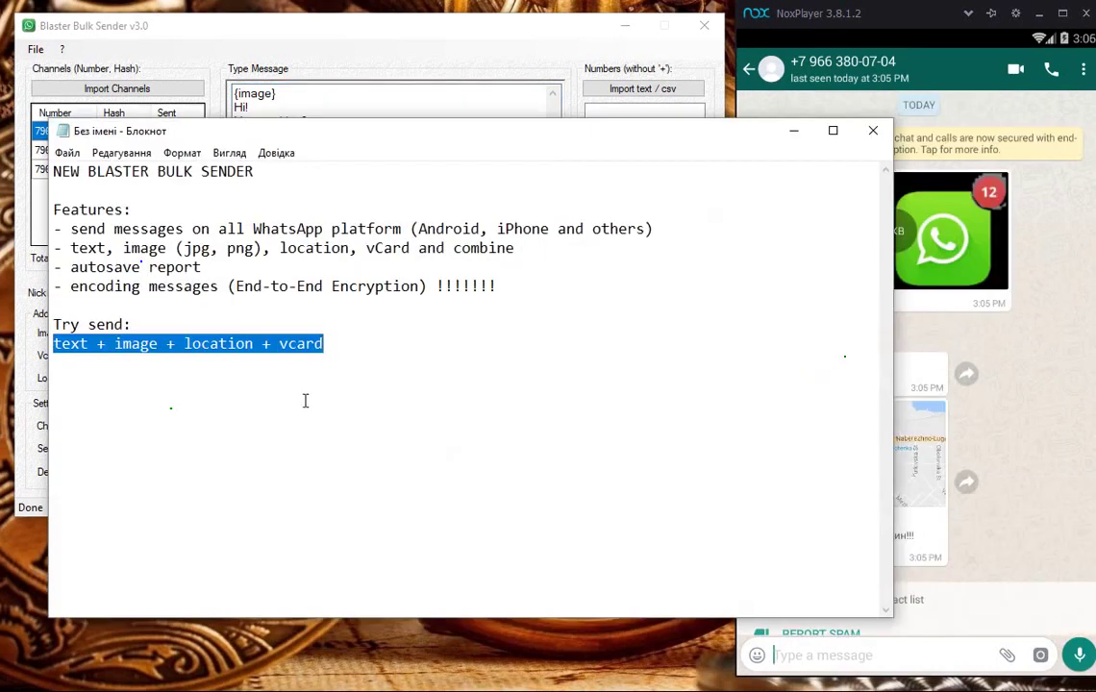
# Step: Add a blank line and the note 'try send only text' at the end of the notes, then minimise Notepad
pyautogui.click(372, 347)
pyautogui.press('Return')
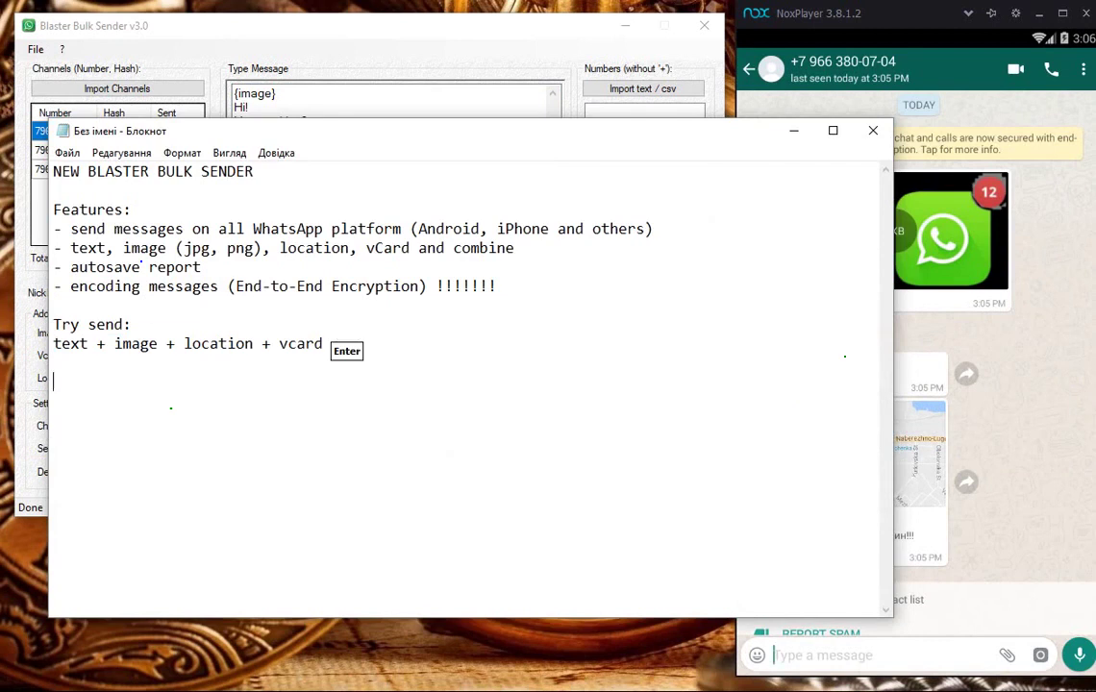
pyautogui.press('Return')
pyautogui.write('try se')
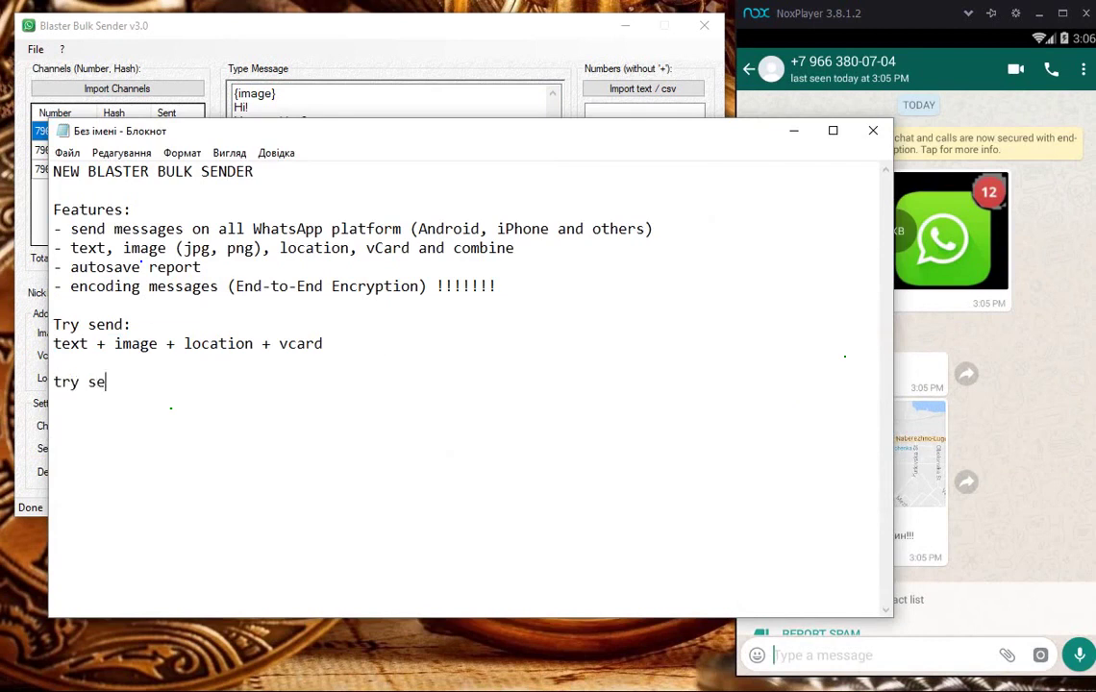
pyautogui.write('nd only text')
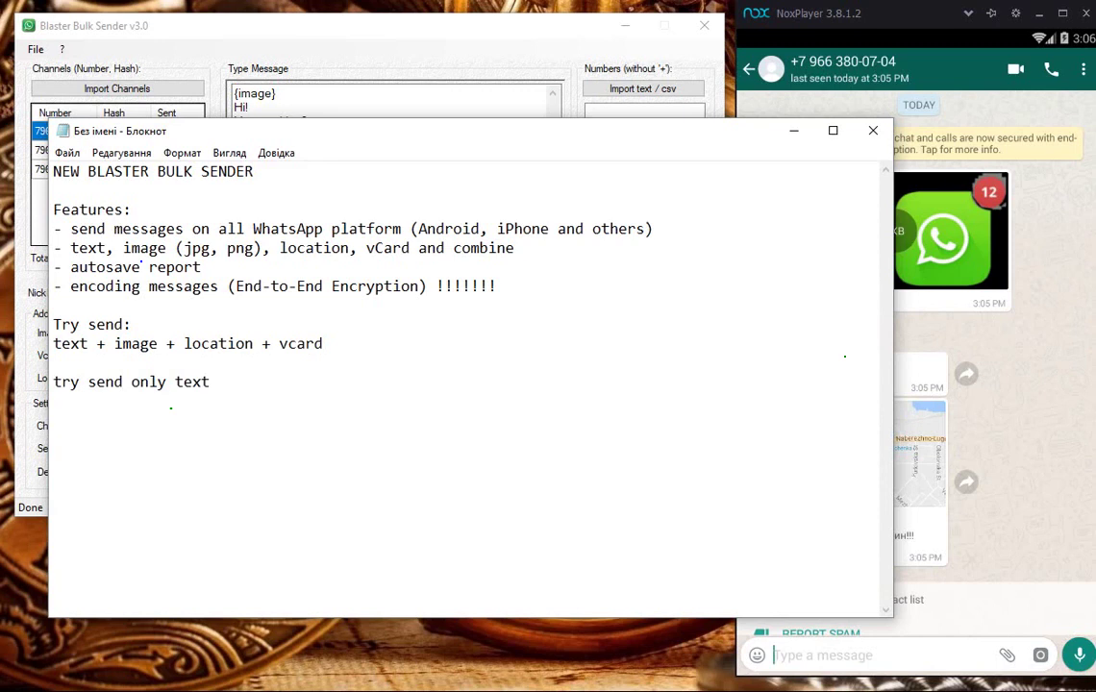
pyautogui.hotkey('shift', 'Home')
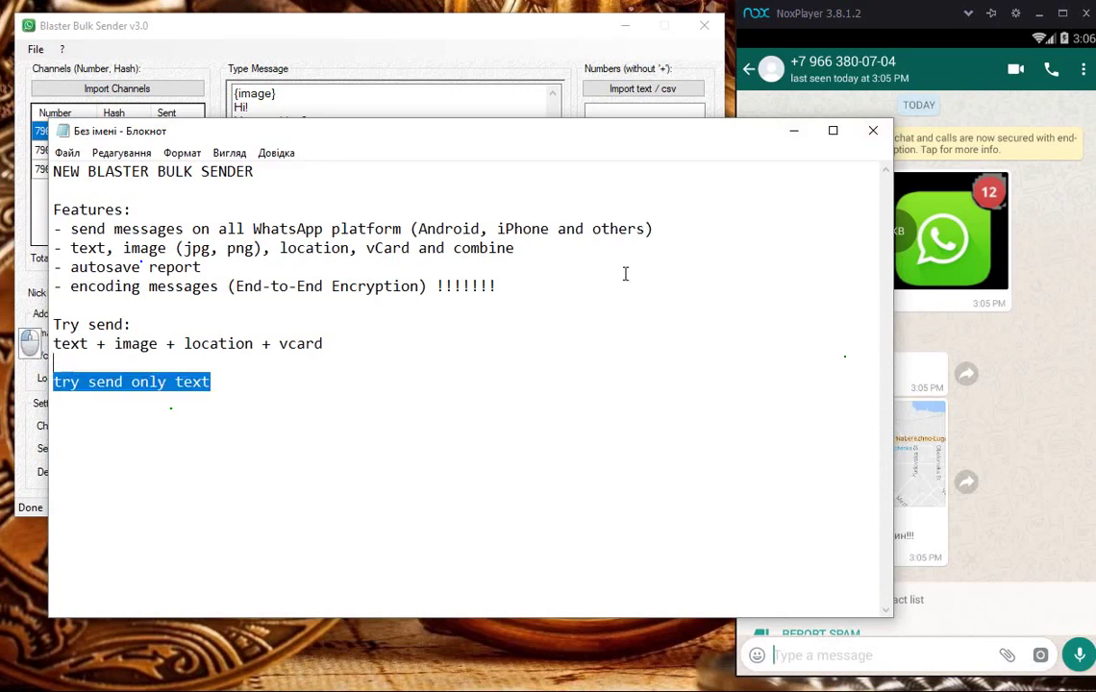
pyautogui.click(794, 132)
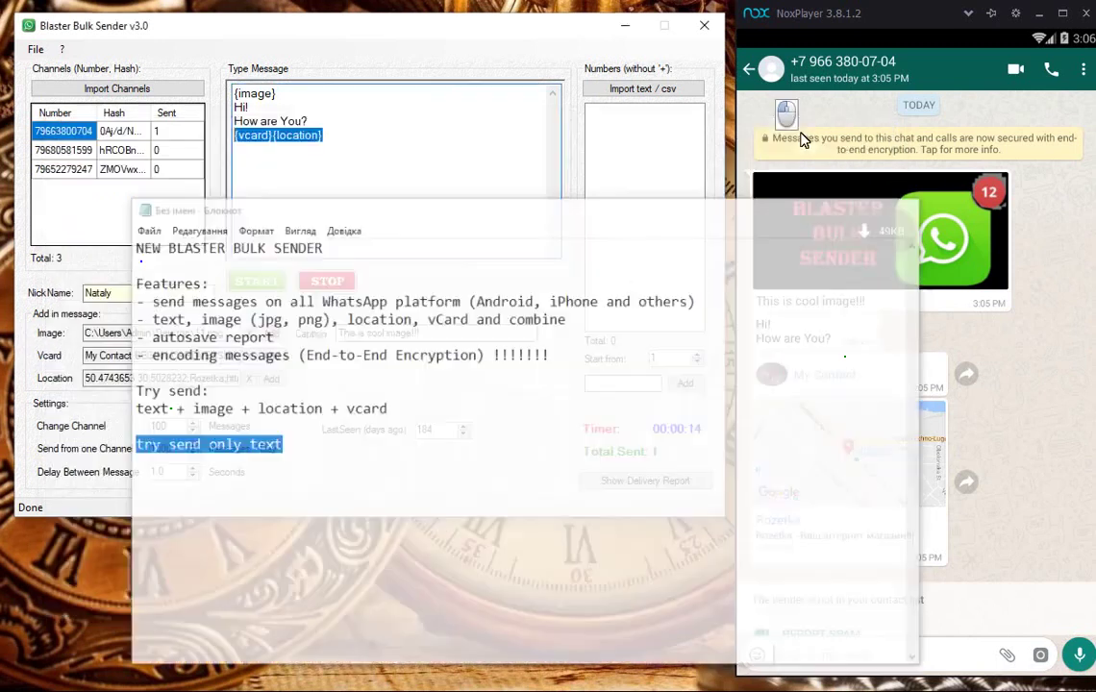
# Step: Remove the image and contact attachments and delete the message's empty first line
pyautogui.click(250, 93)
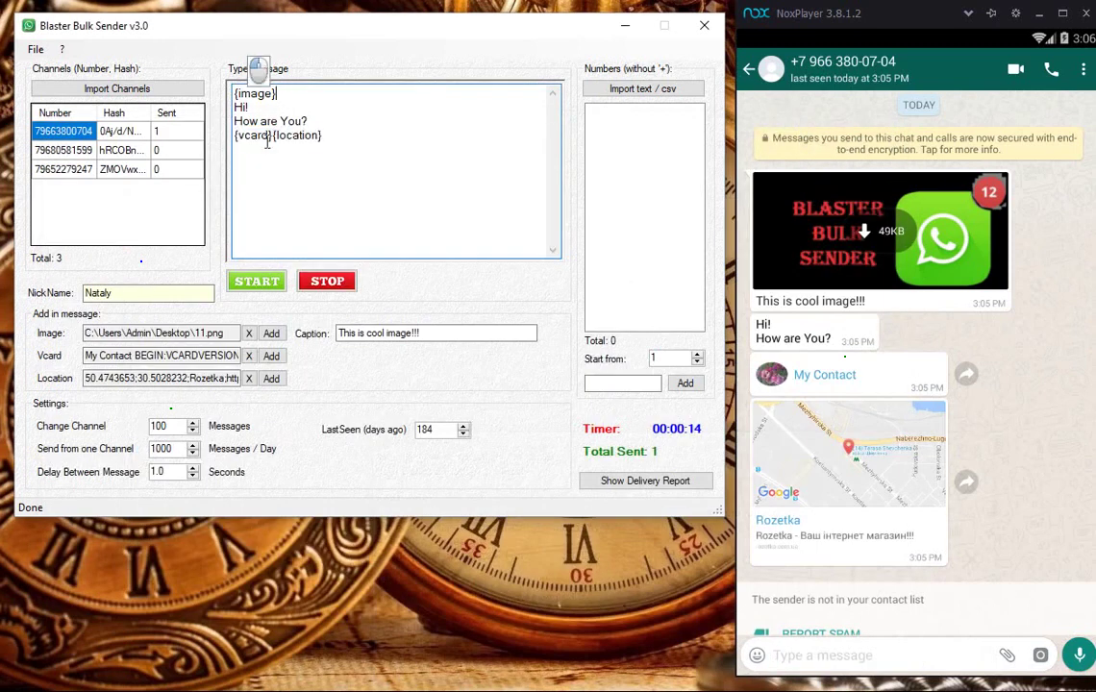
pyautogui.click(248, 334)
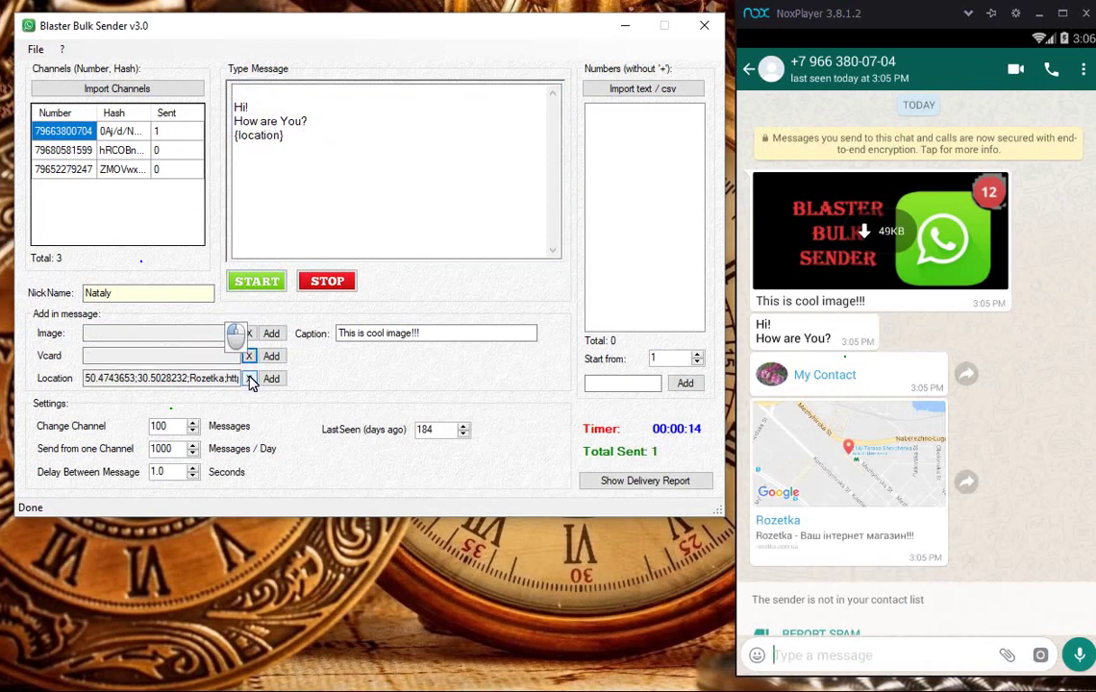
pyautogui.click(249, 378)
pyautogui.click(248, 93)
pyautogui.press('Delete')
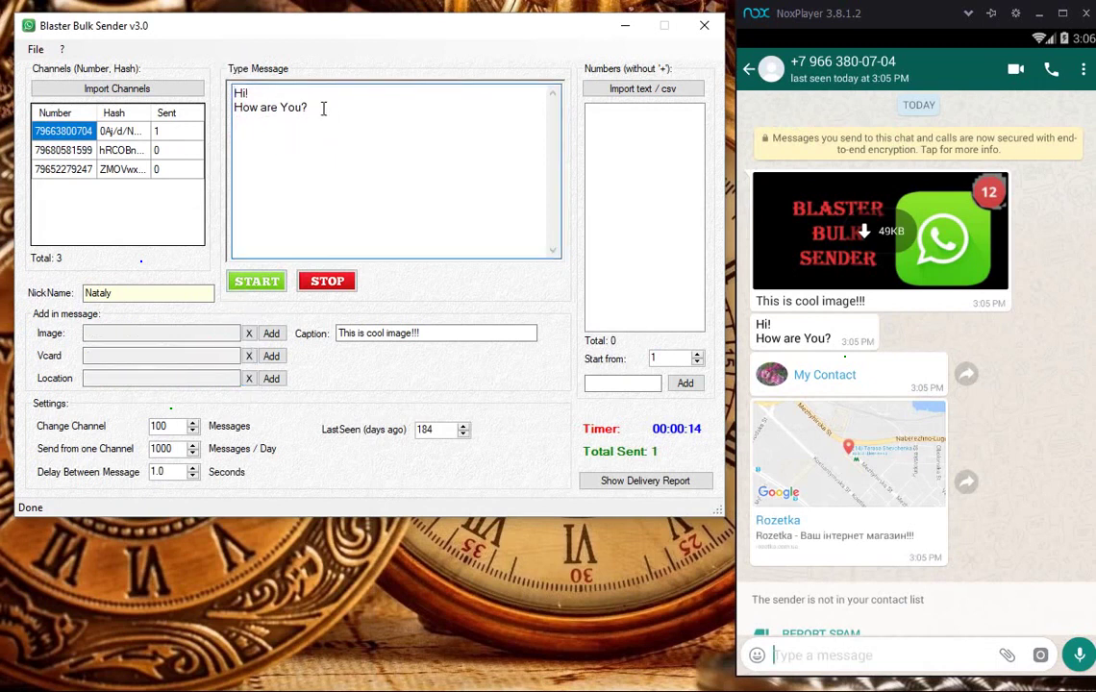
# Step: Add the line 'You there?' after 'How are You?' and enter the recipient's phone number
pyautogui.click(312, 107)
pyautogui.press('Return')
pyautogui.write('You there&')
pyautogui.press('BackSpace')
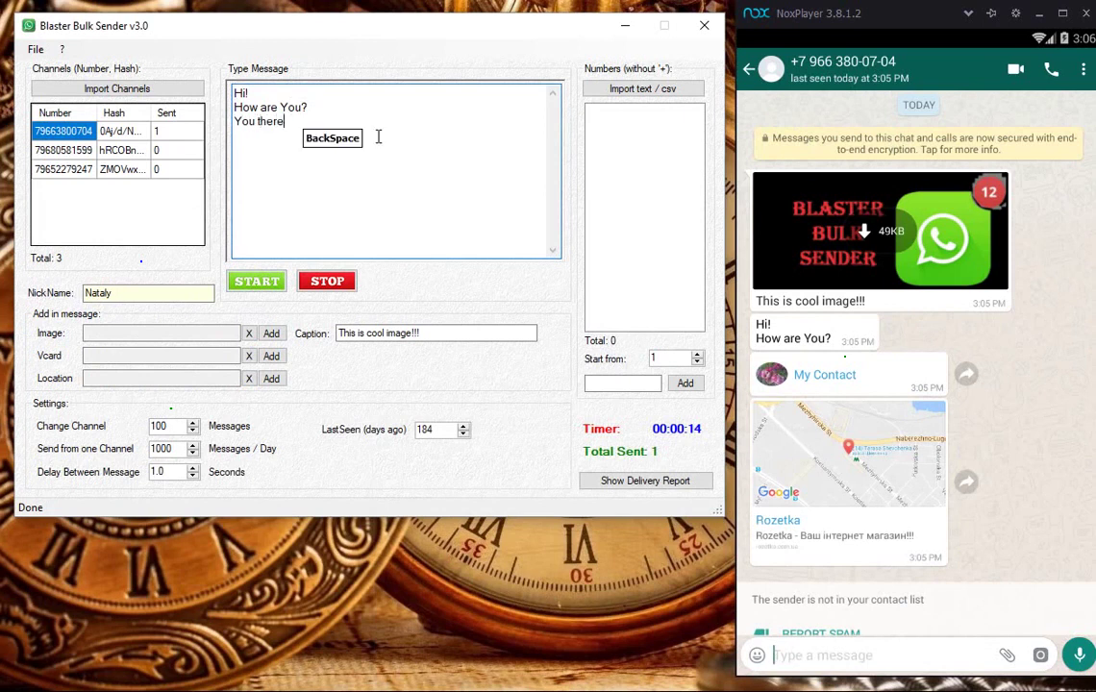
pyautogui.write('?')
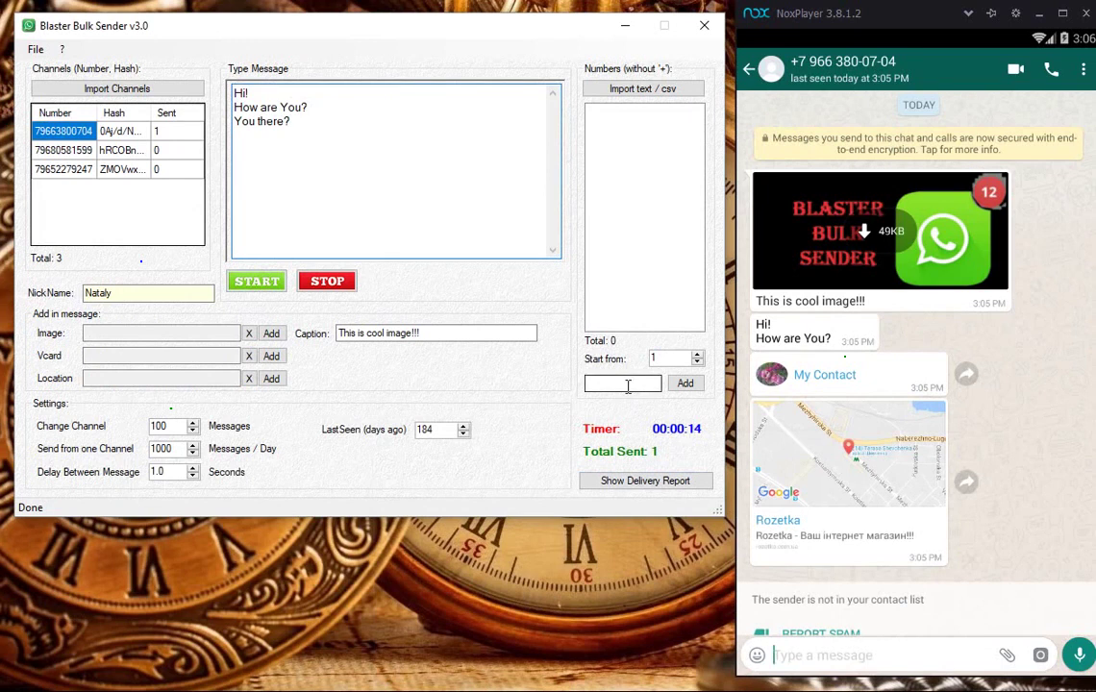
pyautogui.click(626, 385)
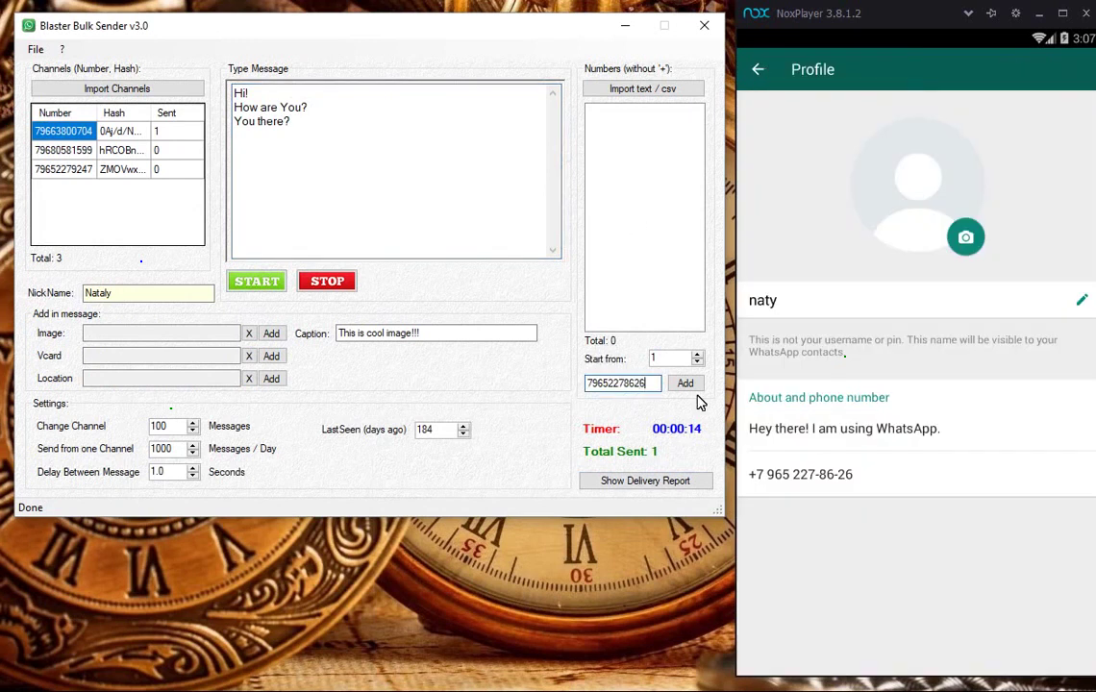
# Step: Add the recipient, send the text-only message, view it in the WhatsApp chat and dismiss the completion notices
pyautogui.click(685, 382)
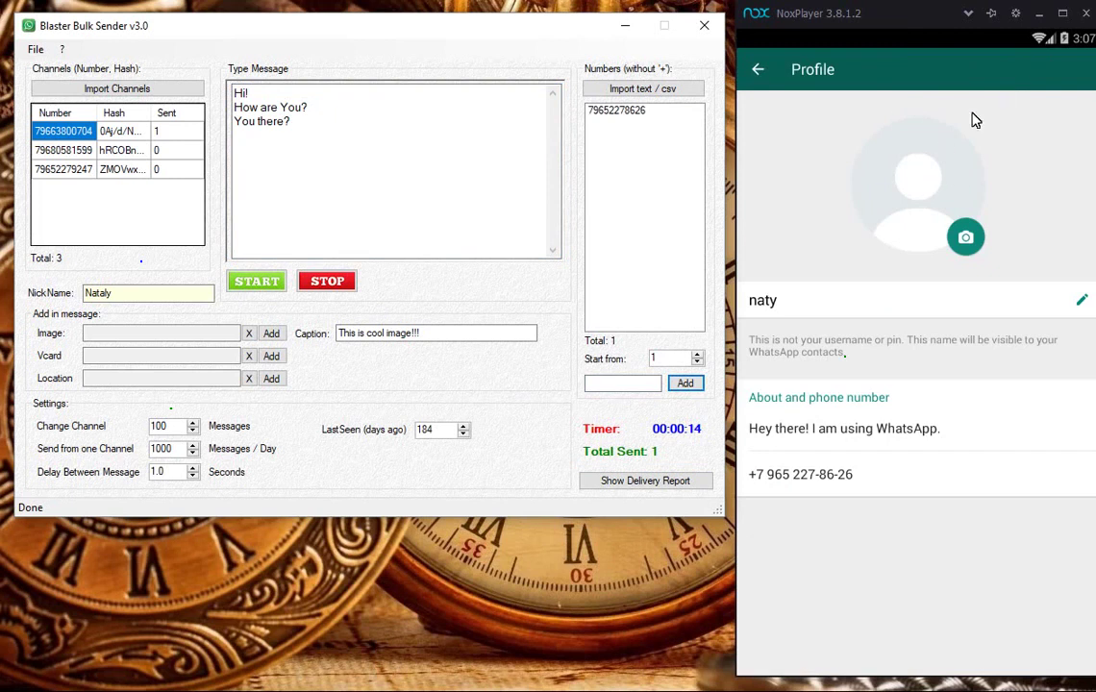
pyautogui.click(758, 70)
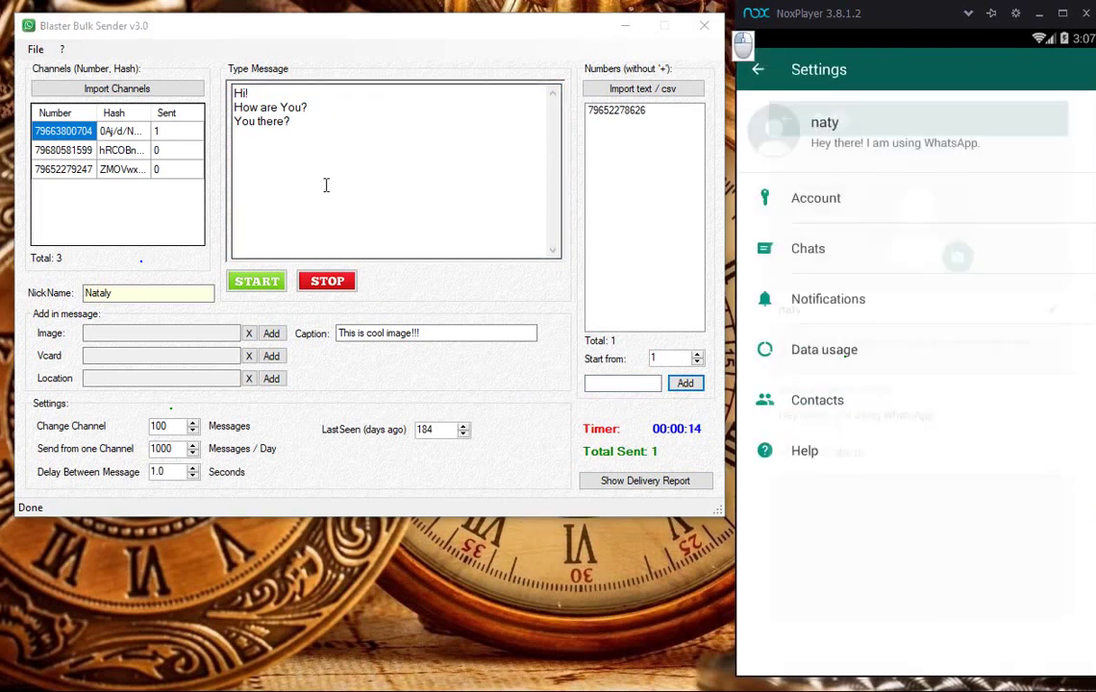
pyautogui.click(257, 286)
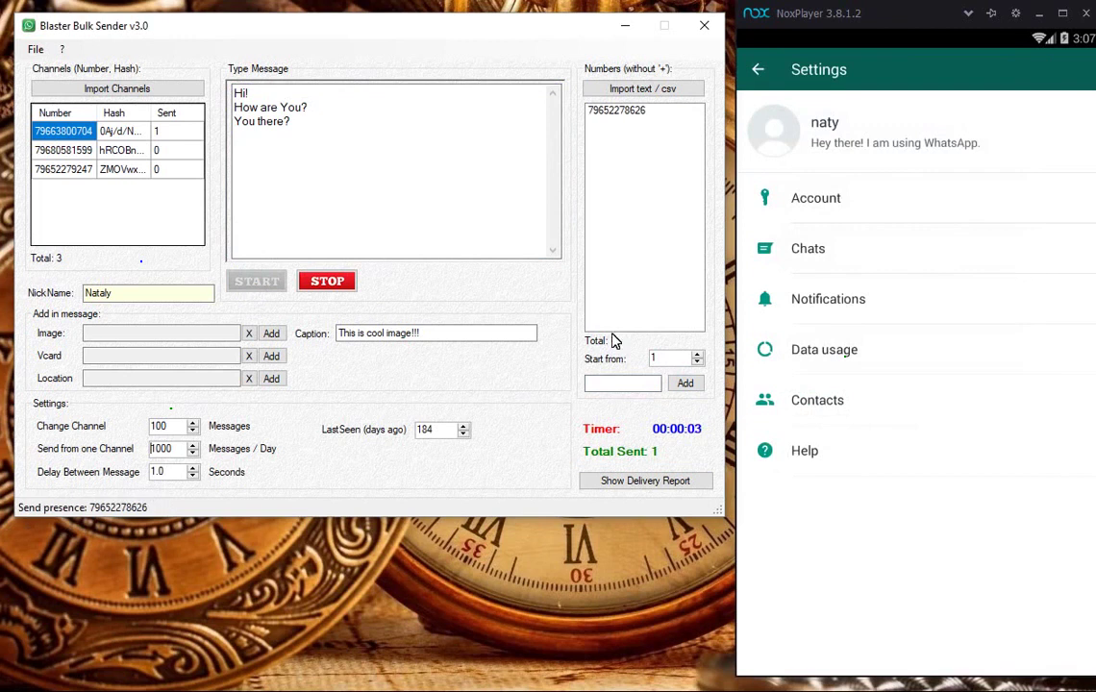
pyautogui.click(759, 70)
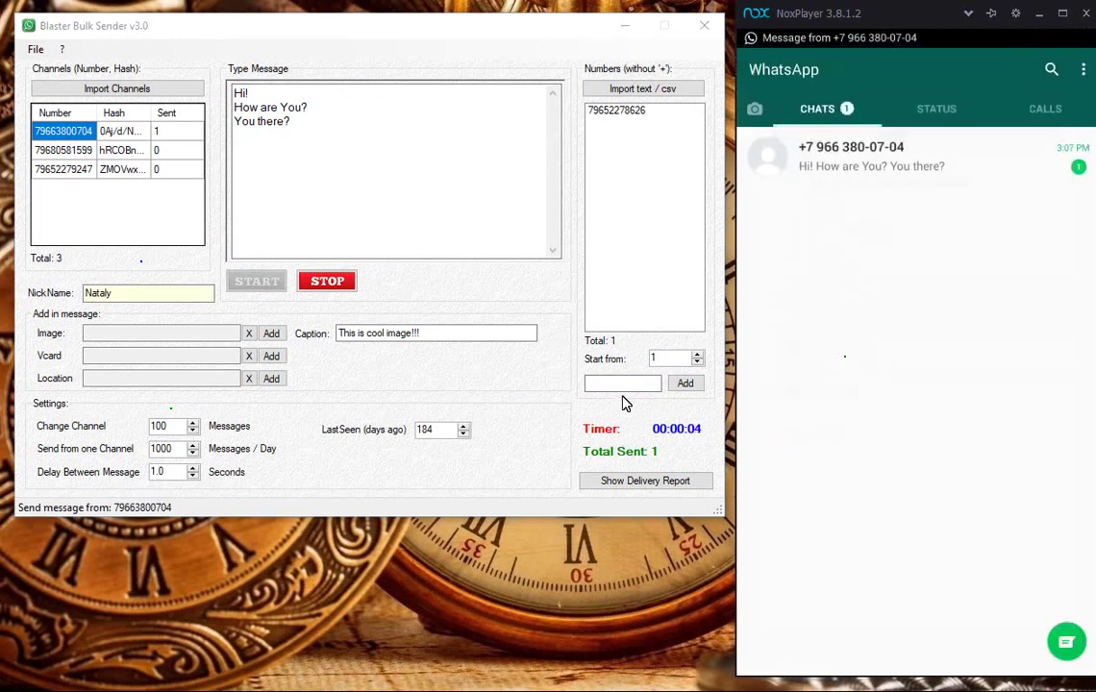
pyautogui.click(865, 164)
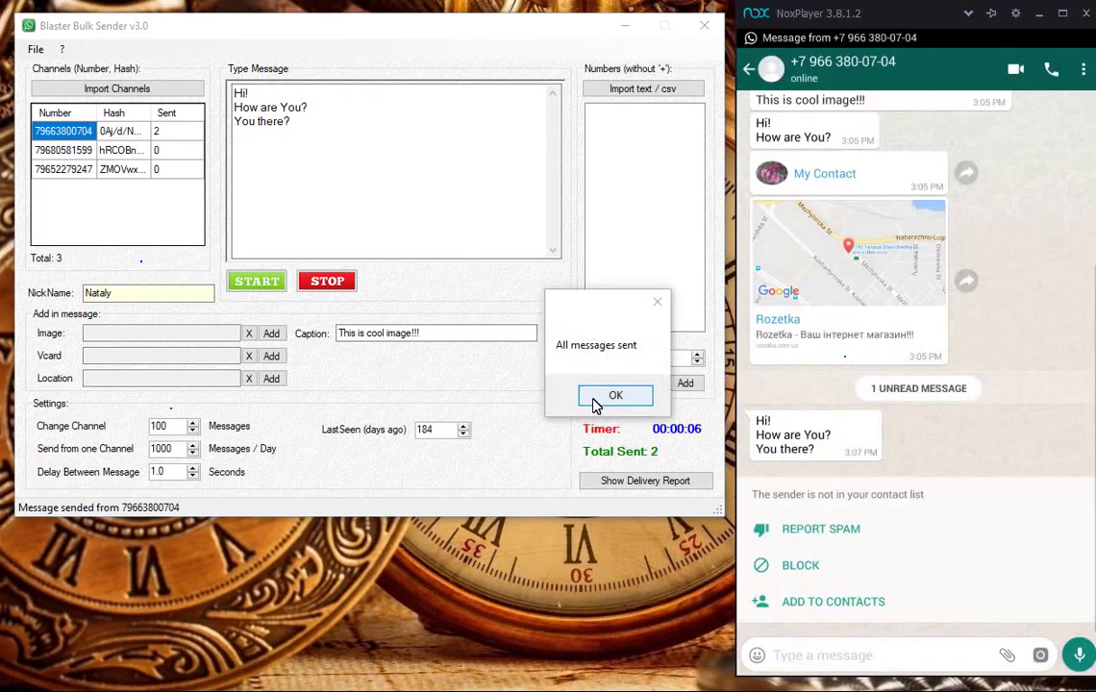
pyautogui.click(614, 394)
pyautogui.click(614, 394)
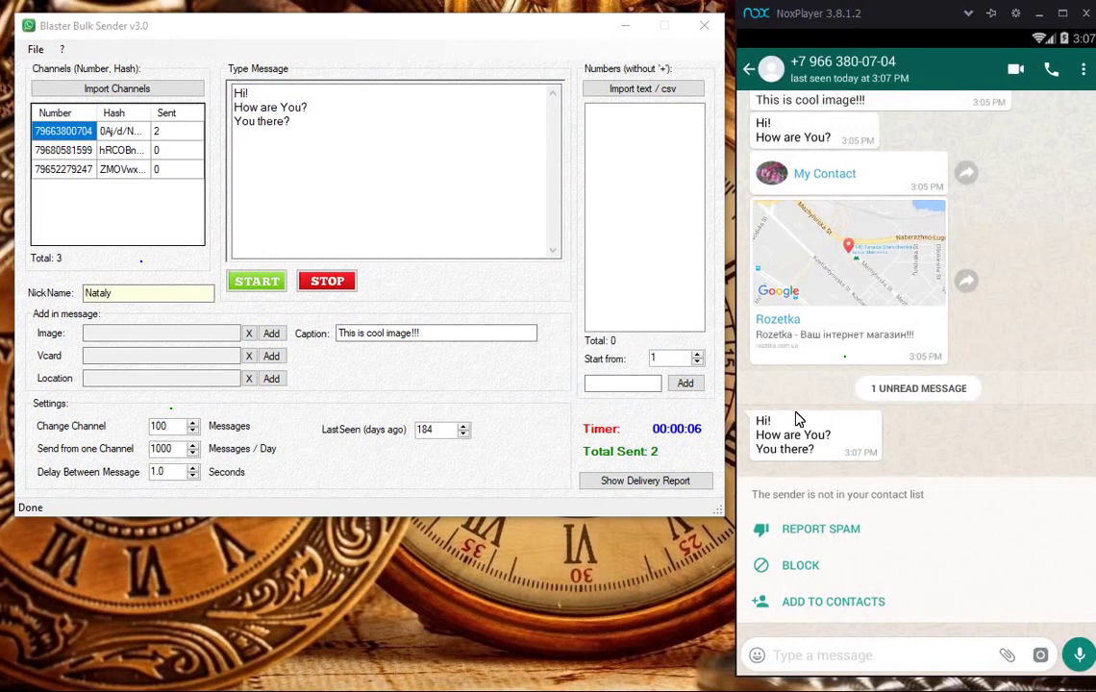
# Step: Set Change Channel to 2 and import the 733 numbers from Desktop's filtered380.txt
pyautogui.doubleClick(166, 425)
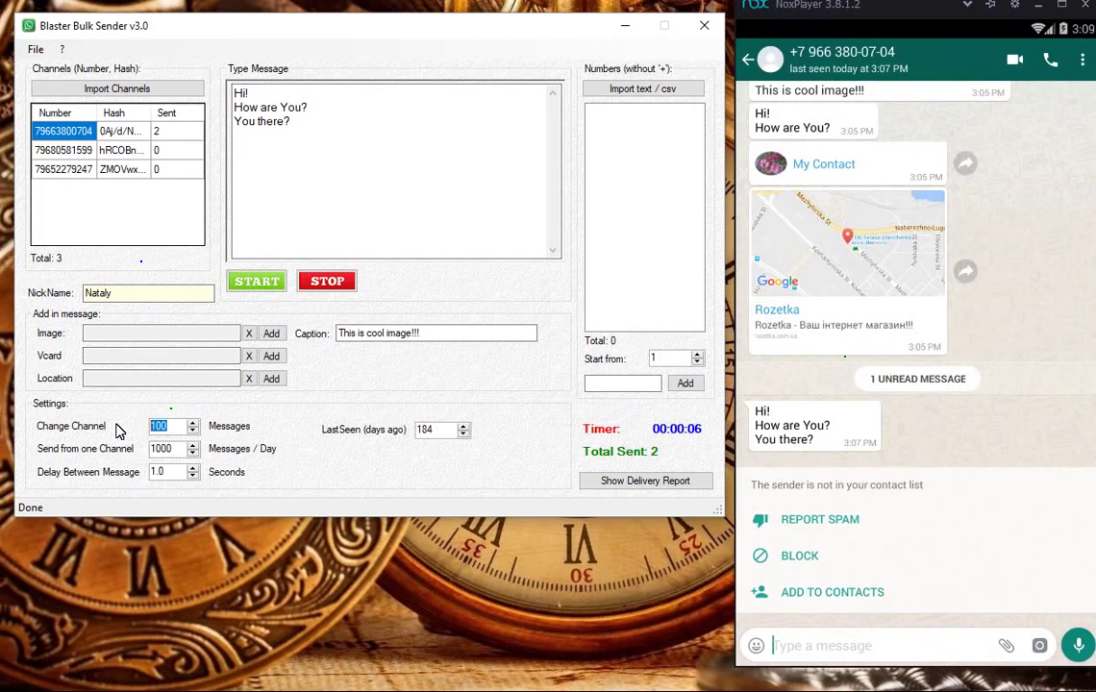
pyautogui.write('2')
pyautogui.click(615, 87)
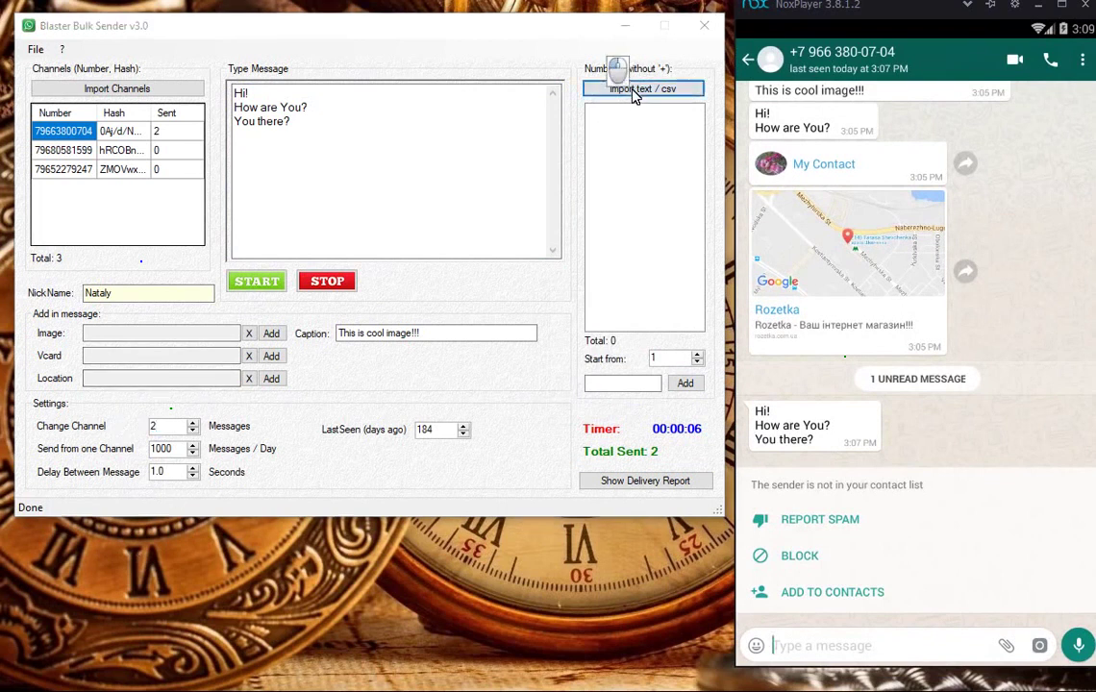
pyautogui.click(87, 274)
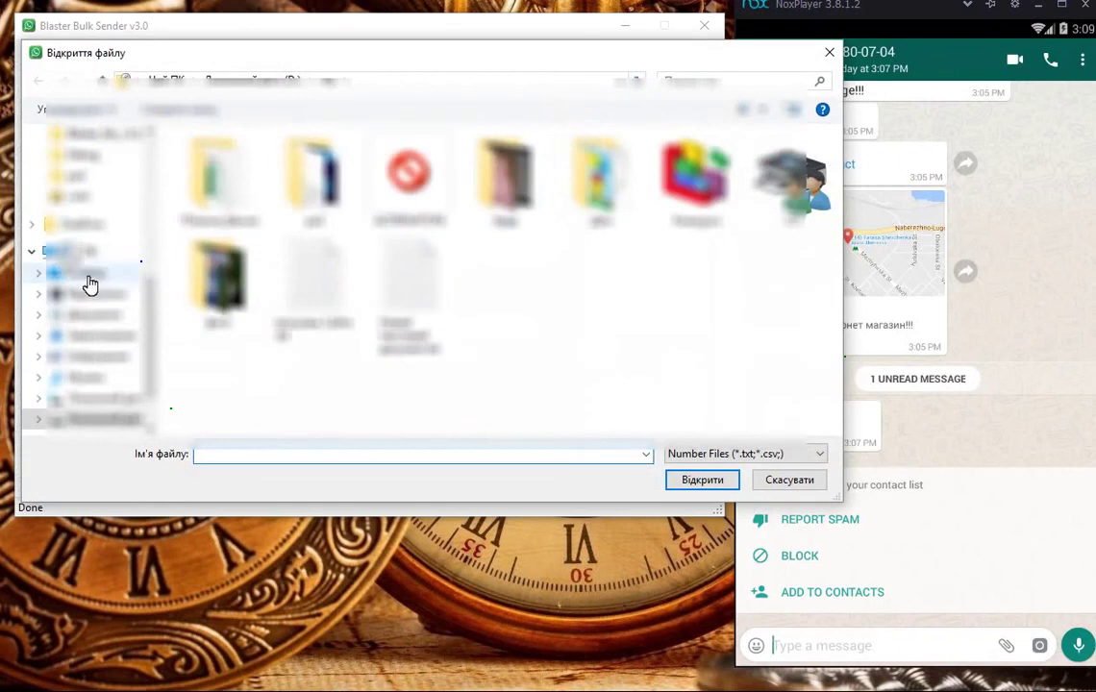
pyautogui.click(408, 245)
pyautogui.click(687, 480)
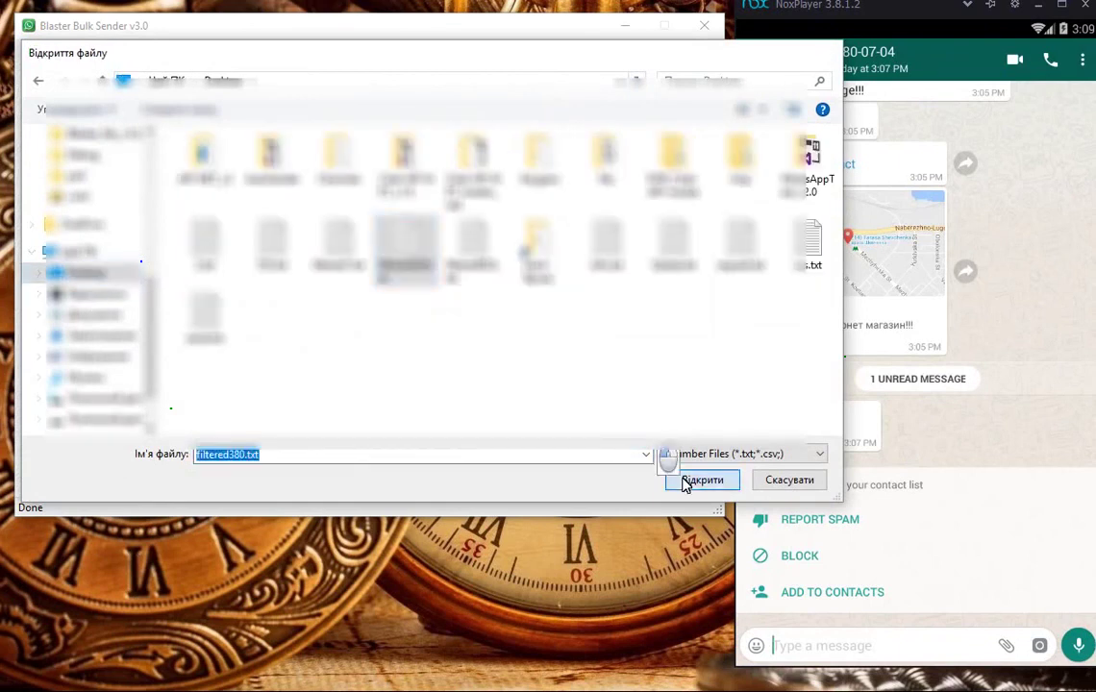
pyautogui.moveTo(696, 126); pyautogui.dragTo(695, 130)
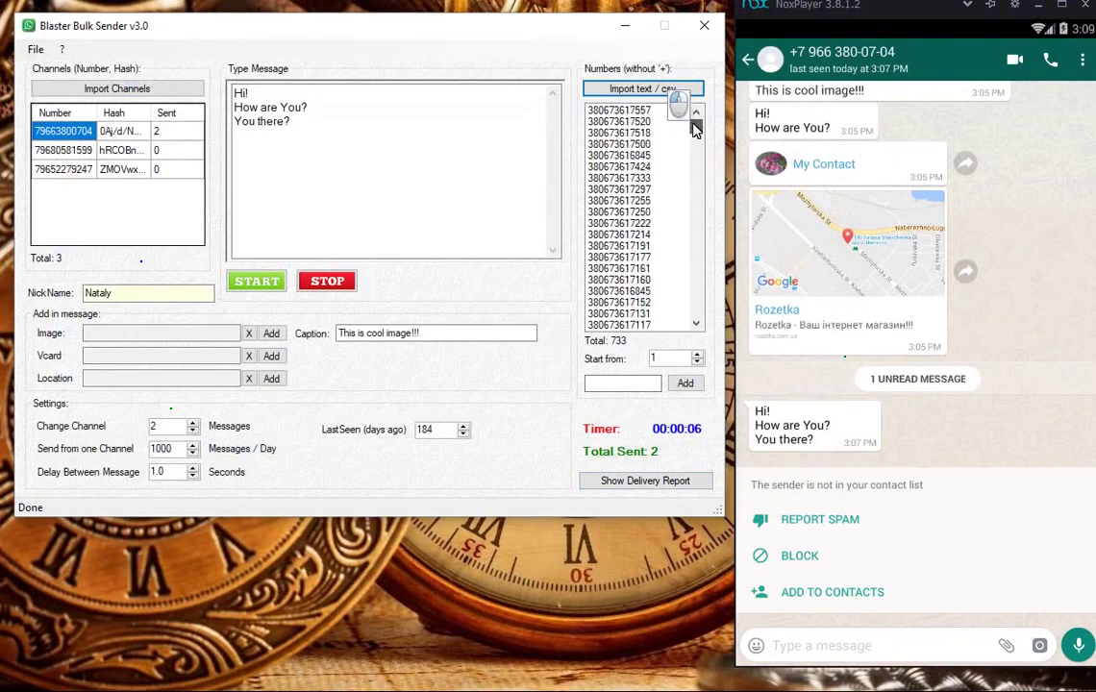
# Step: Run the bulk send to the imported list until Total Sent reaches 10, leaving 722 numbers, and dismiss the Done notice
pyautogui.click(255, 284)
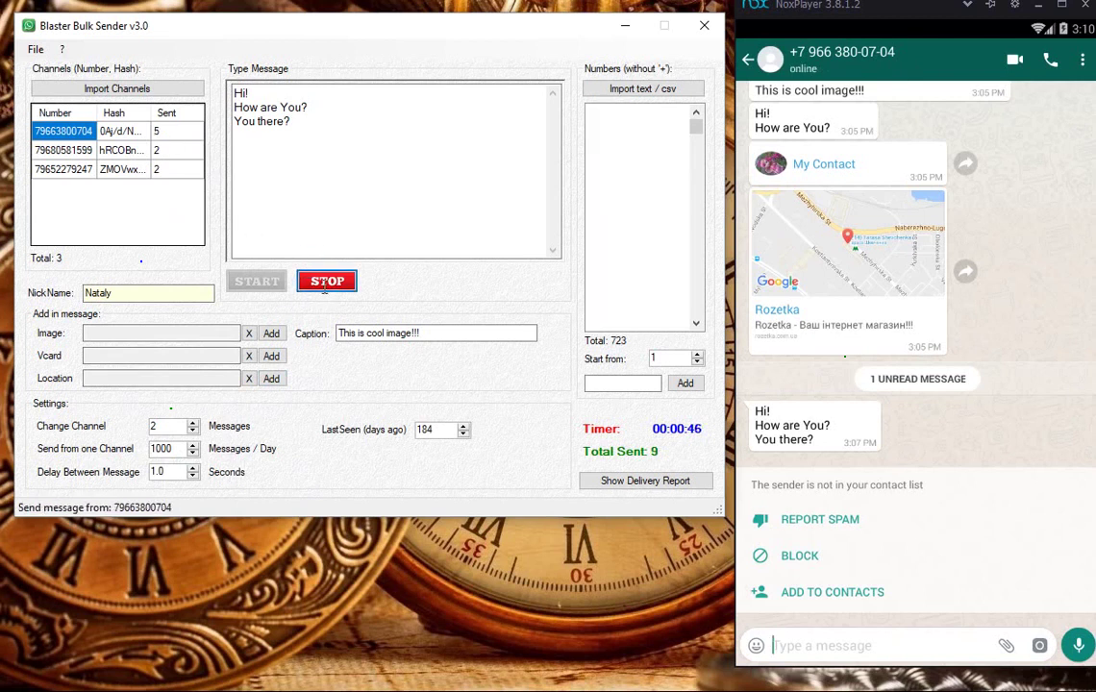
pyautogui.click(619, 398)
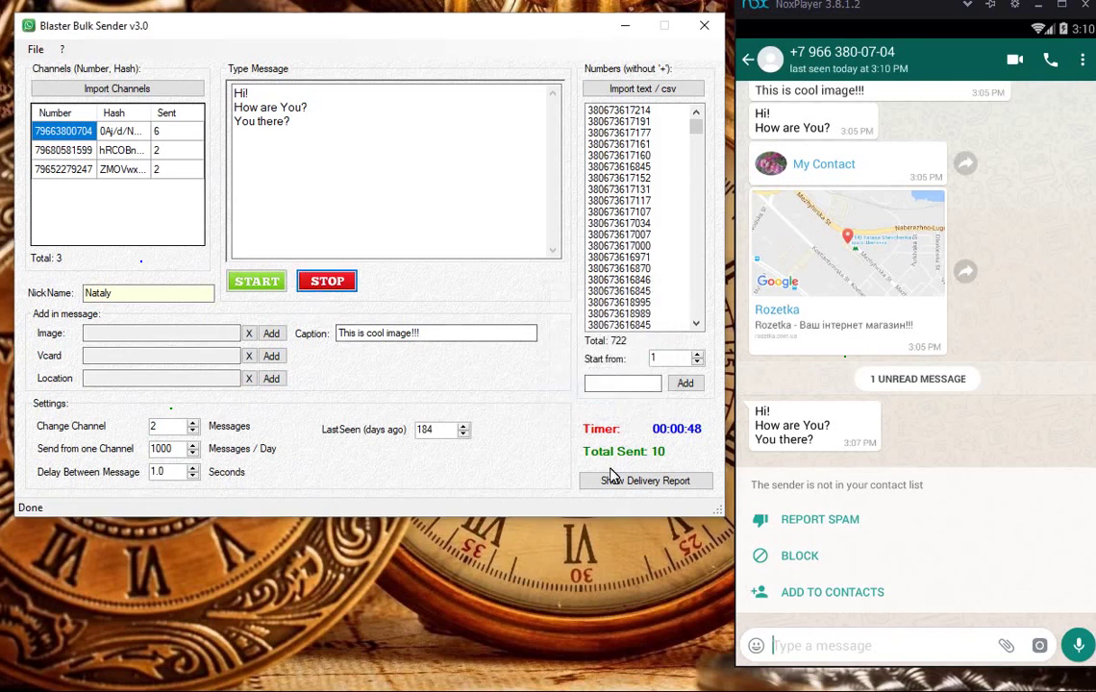
pyautogui.hotkey('alt', 'Tab')
# Step: Add a closing 'Show report' line to the script notes and minimize Notepad
pyautogui.click(219, 394)
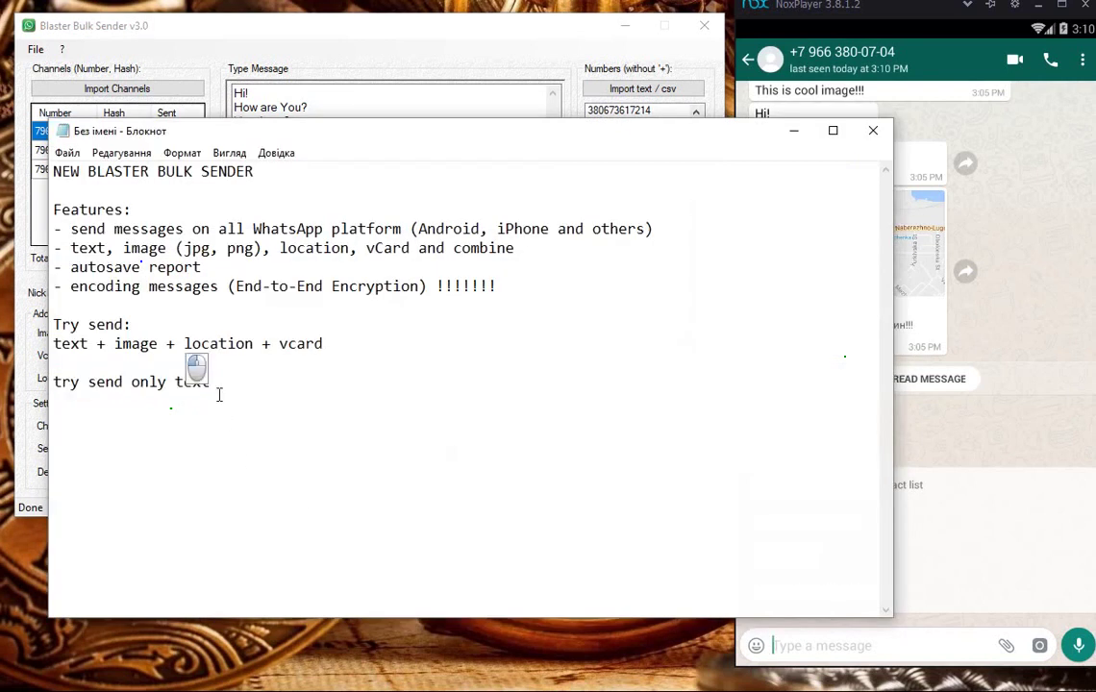
pyautogui.press('Return')
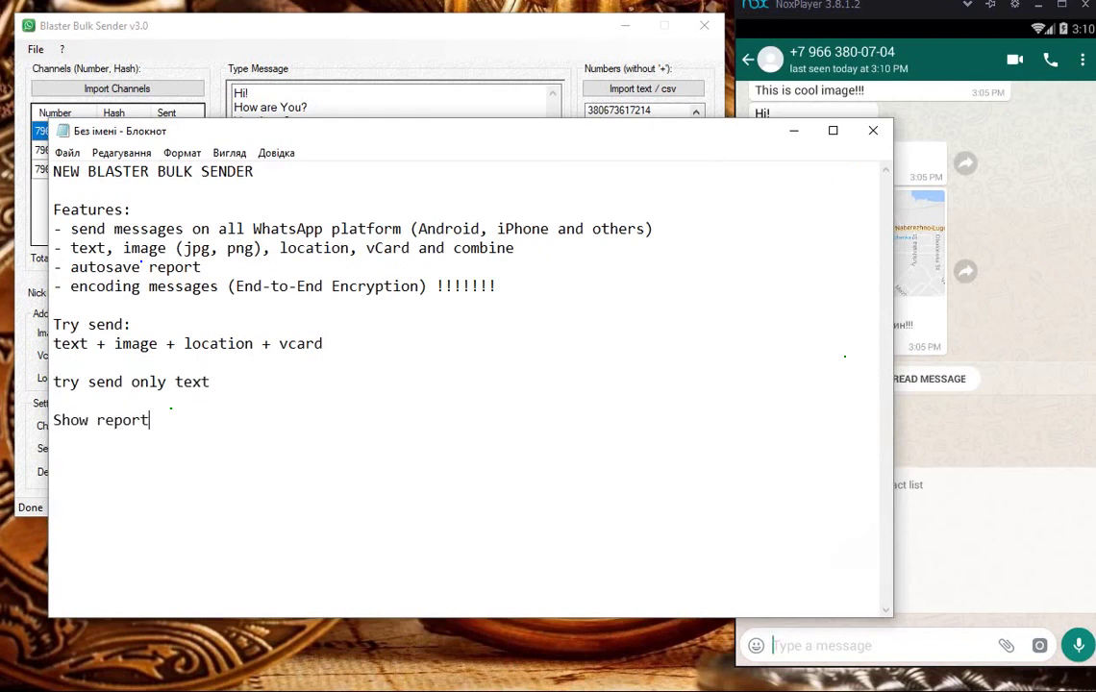
pyautogui.click(794, 131)
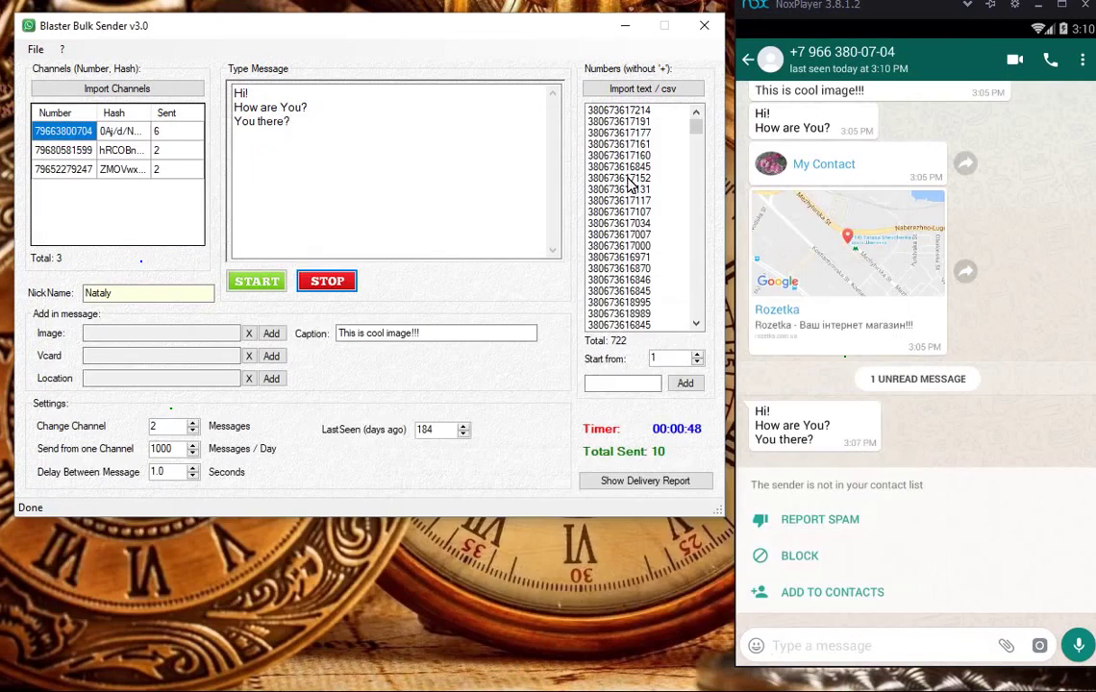
# Step: Open the delivery report log and locate the 15:09:20 campaign start line
pyautogui.click(651, 483)
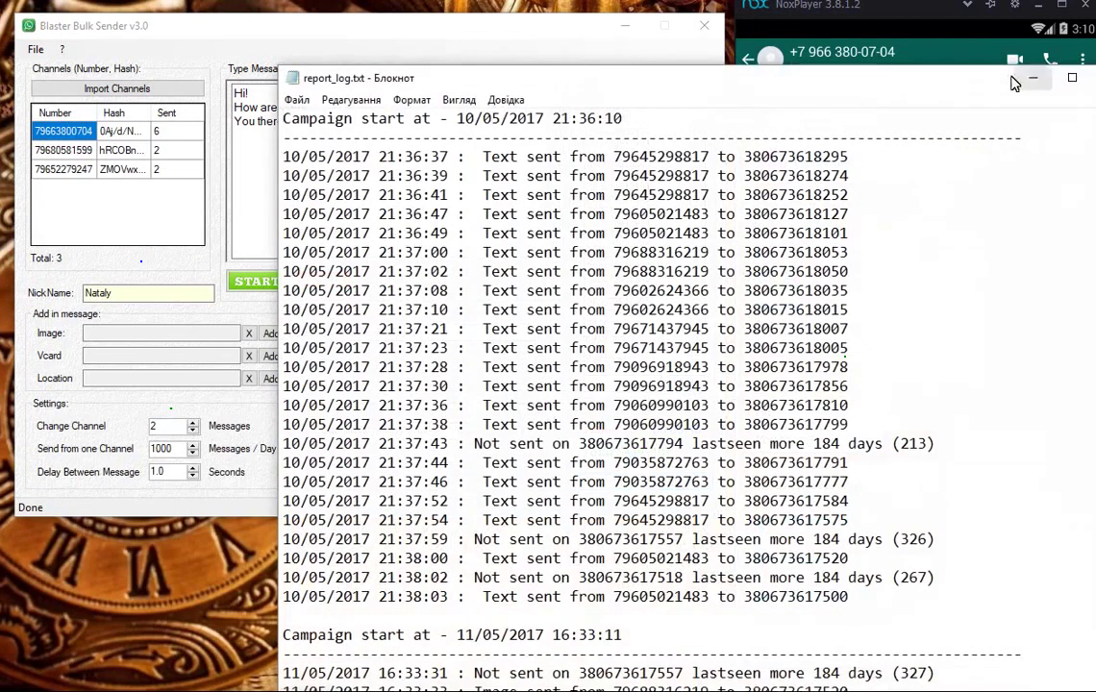
pyautogui.moveTo(913, 78); pyautogui.dragTo(769, 43)
pyautogui.moveTo(982, 111); pyautogui.dragTo(977, 639)
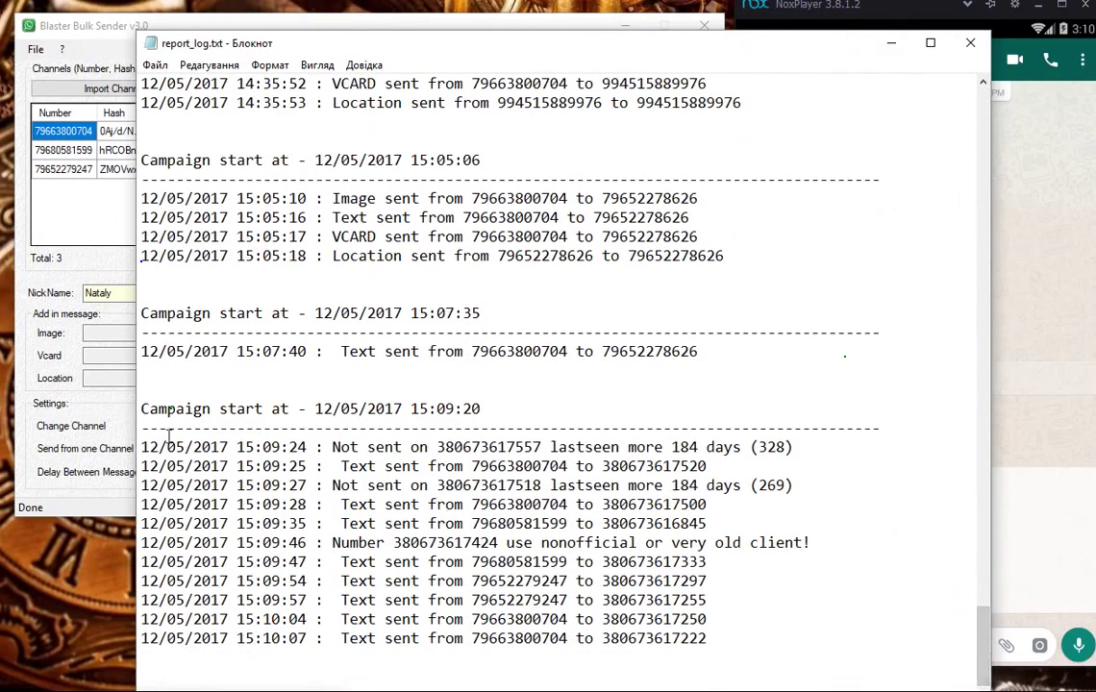
pyautogui.moveTo(141, 409); pyautogui.dragTo(446, 408)
pyautogui.click(524, 426)
# Step: Highlight the 15:09:24 not-sent entry, its days count, and the nonofficial or very old client warning
pyautogui.moveTo(336, 464); pyautogui.dragTo(593, 447)
pyautogui.moveTo(793, 447); pyautogui.dragTo(711, 507)
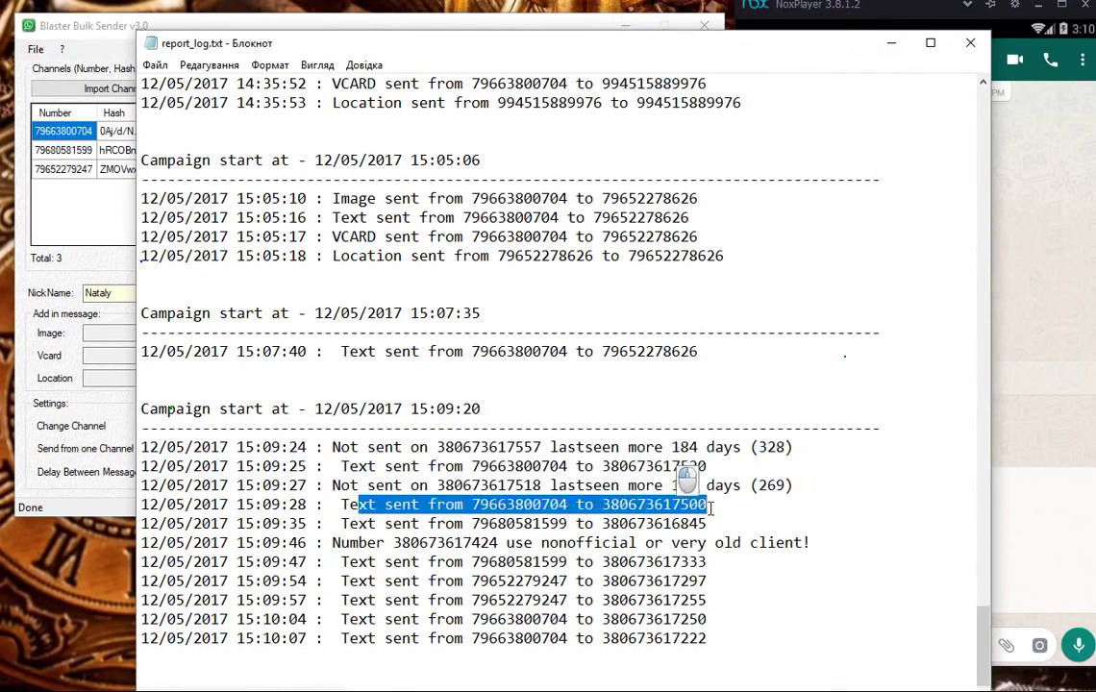
pyautogui.moveTo(327, 544); pyautogui.dragTo(813, 543)
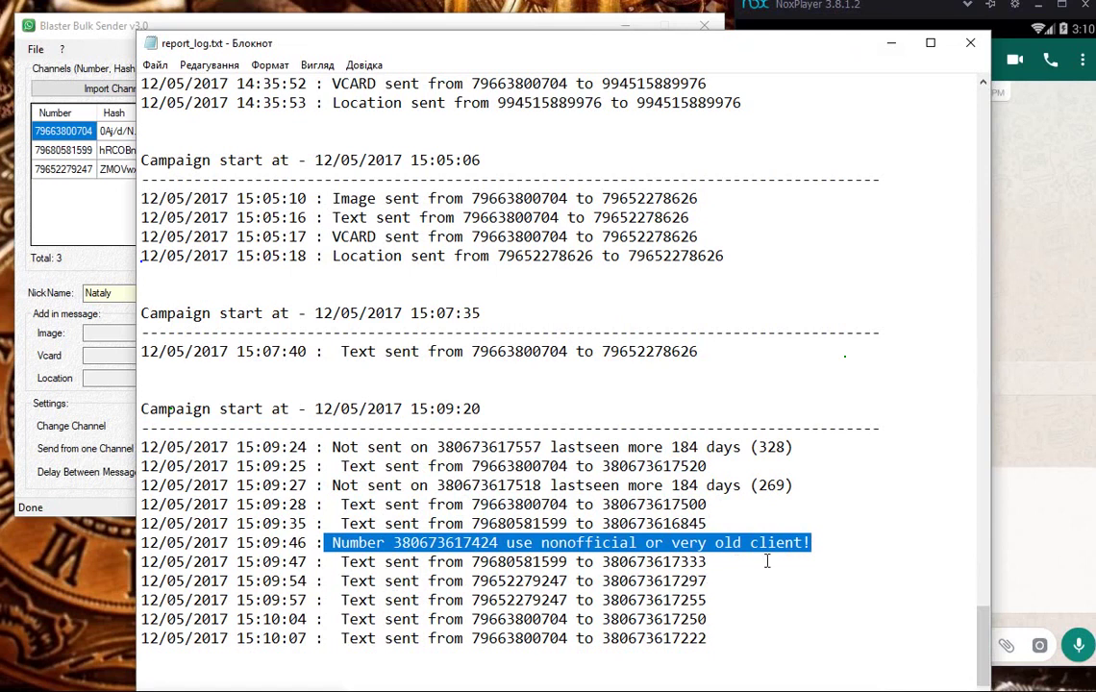
pyautogui.moveTo(813, 544); pyautogui.dragTo(722, 642)
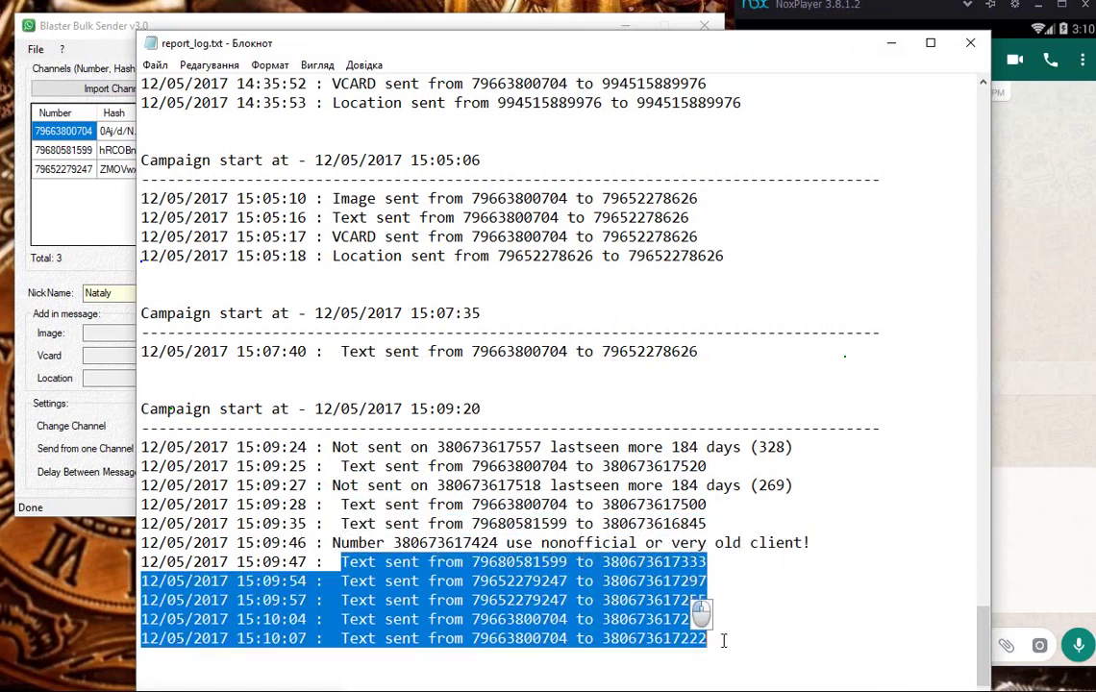
pyautogui.click(774, 553)
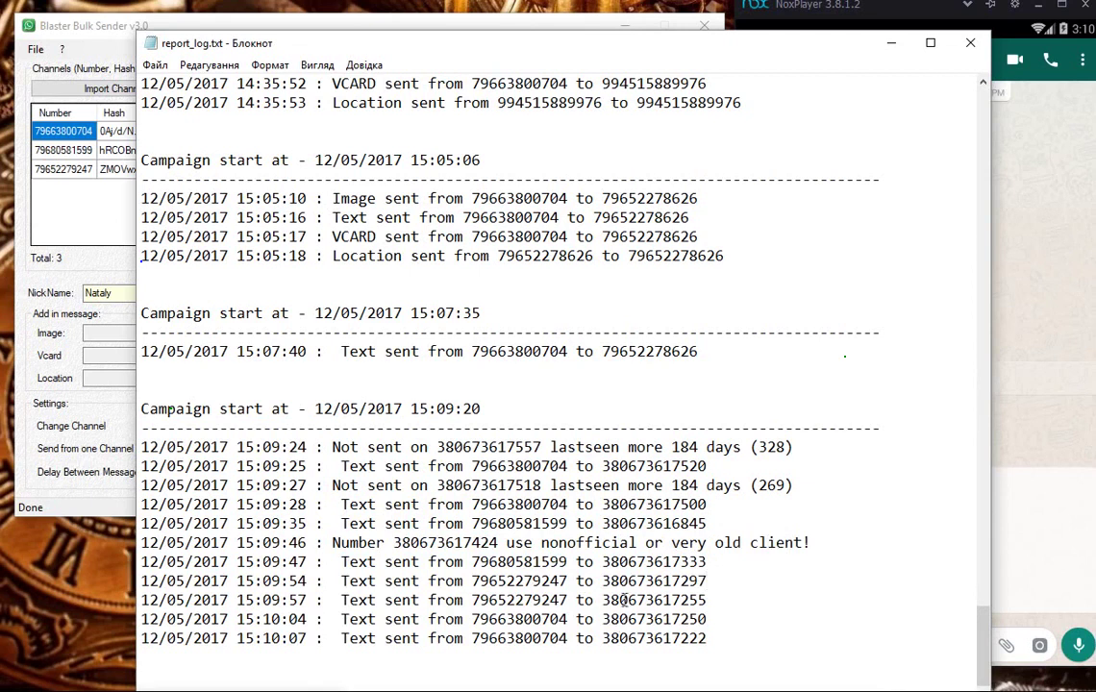
# Step: Minimize report_log.txt and return to the script notes
pyautogui.click(891, 42)
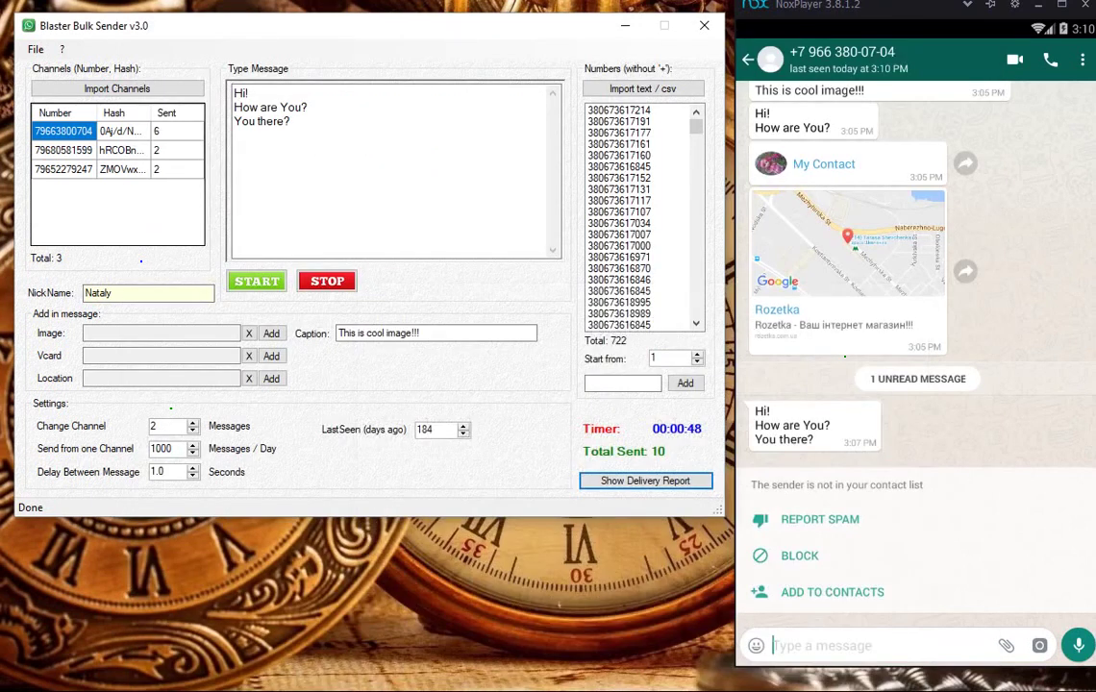
pyautogui.hotkey('alt', 'Tab')
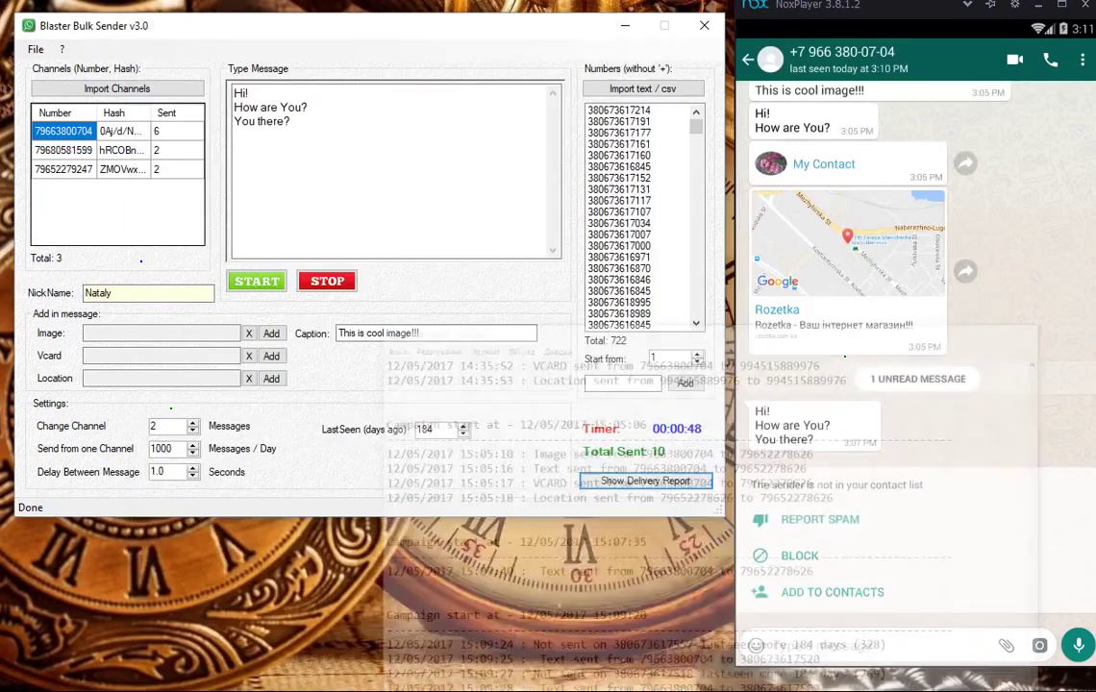
pyautogui.hotkey('alt', 'Tab')
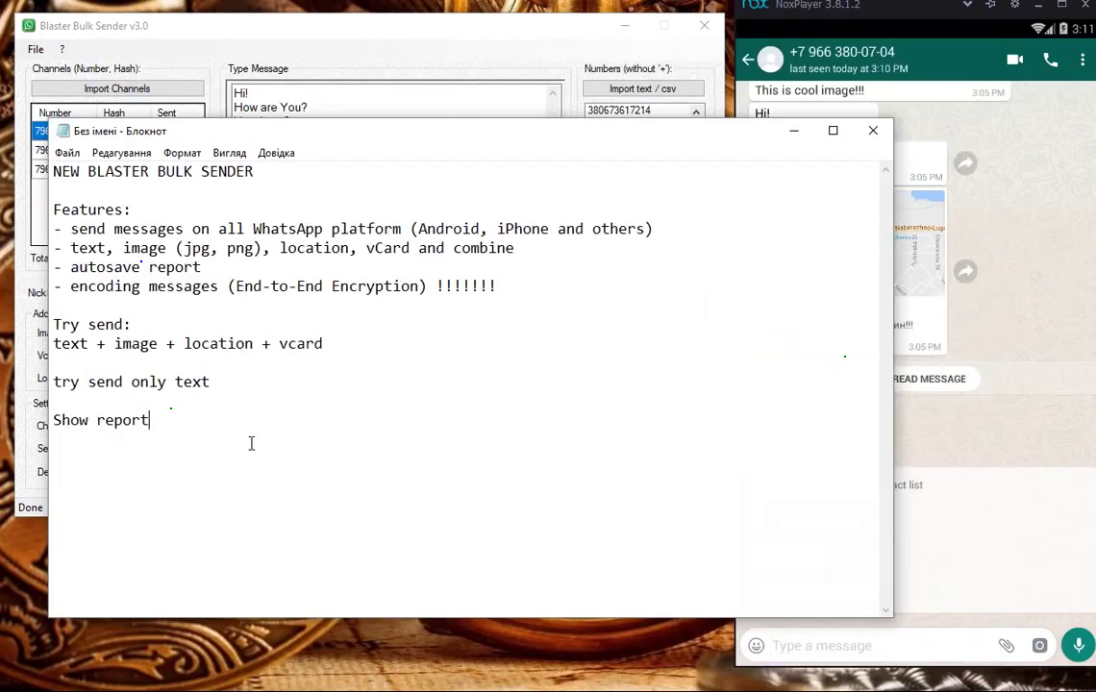